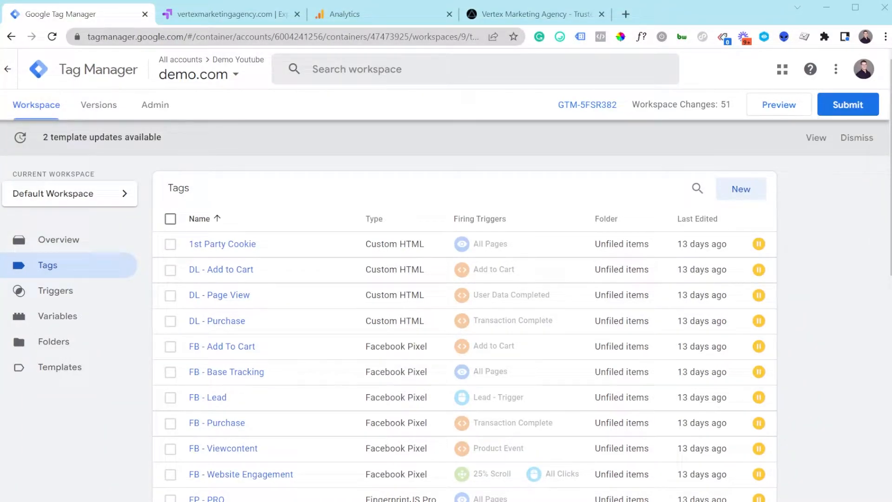
# - Review the account and container setup fields, including the target platforms, on the form for adding a new Tag Manager account
pyautogui.click(167, 105)
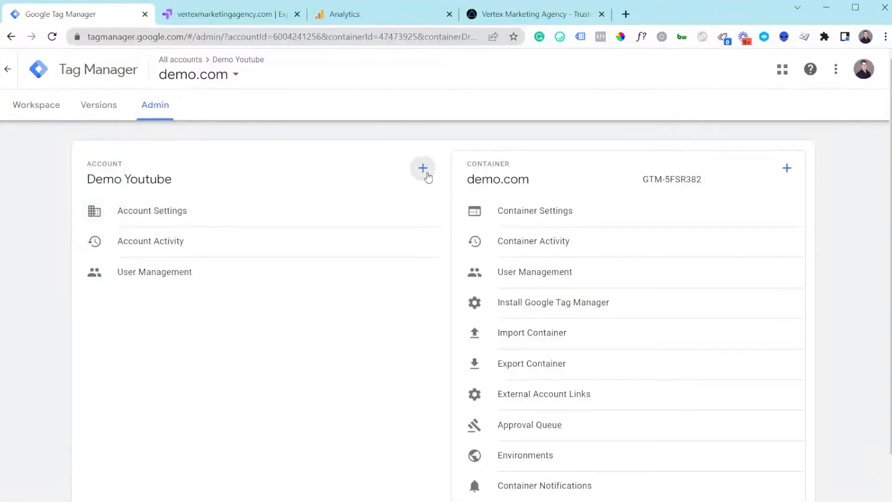
pyautogui.click(422, 168)
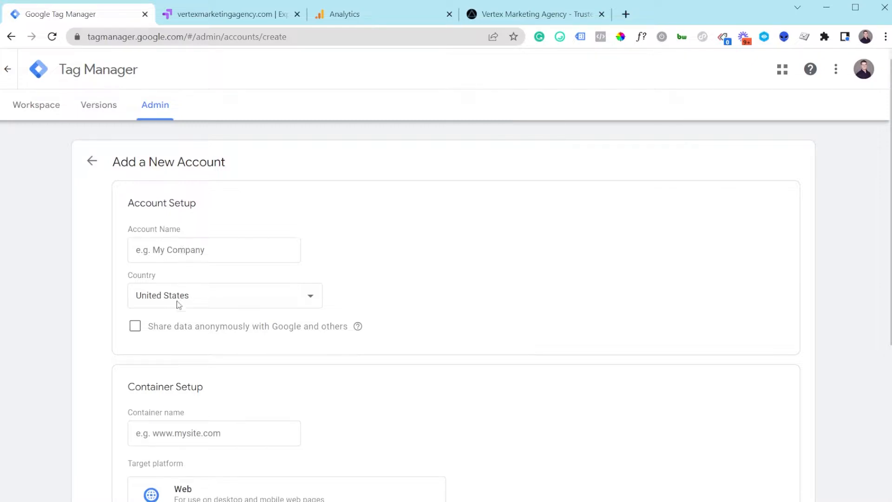
pyautogui.scroll(-3, 149, 283)
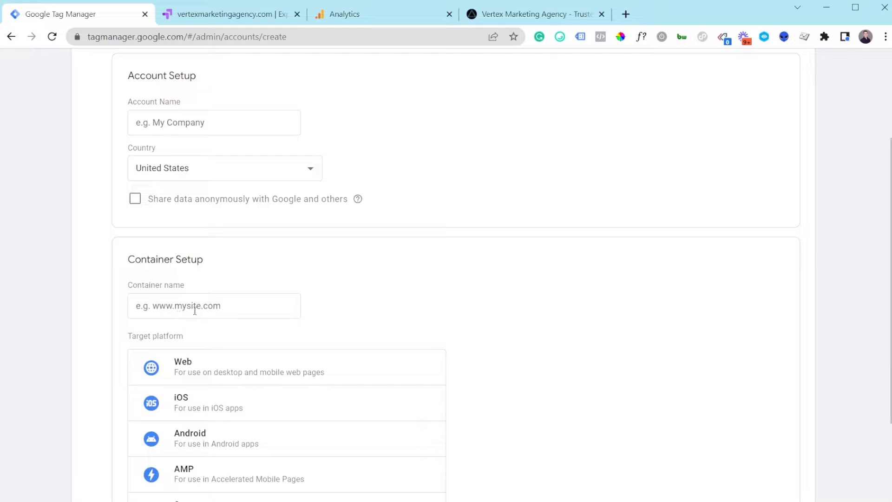
pyautogui.scroll(-2, 213, 304)
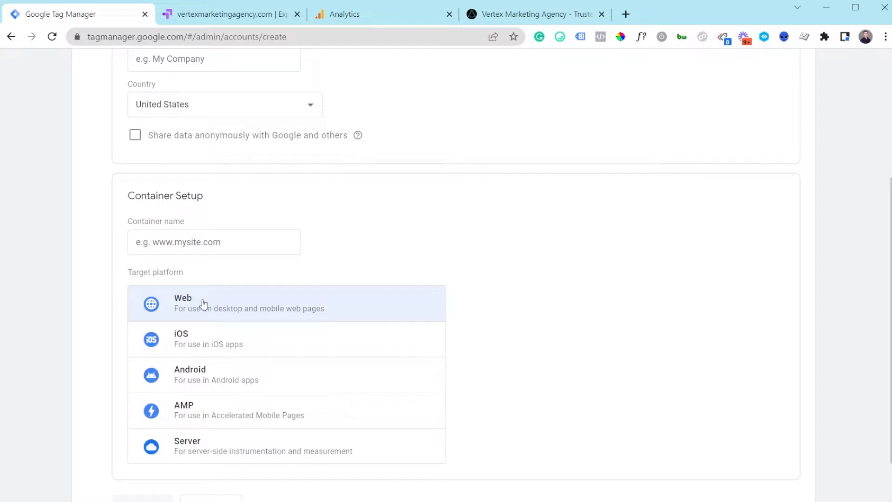
pyautogui.scroll(4, 223, 291)
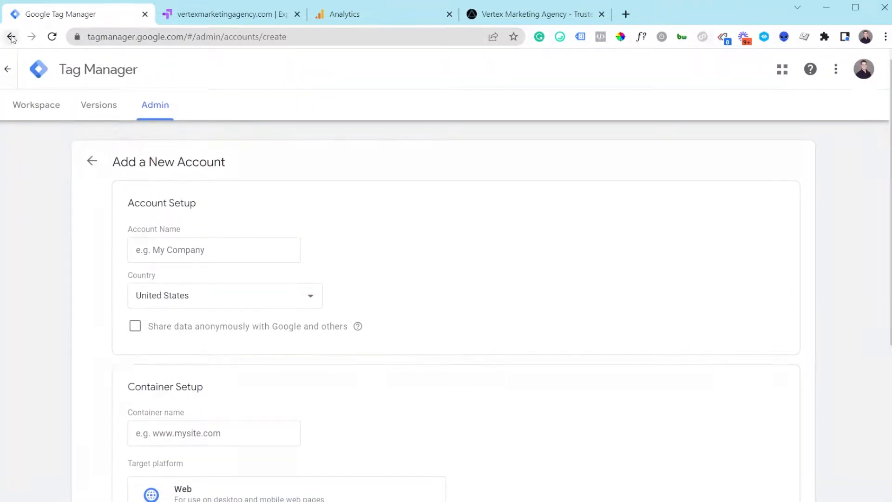
# - Return to the demo.com workspace overview, view the container's Google Tag Manager install code, and close it
pyautogui.click(12, 37)
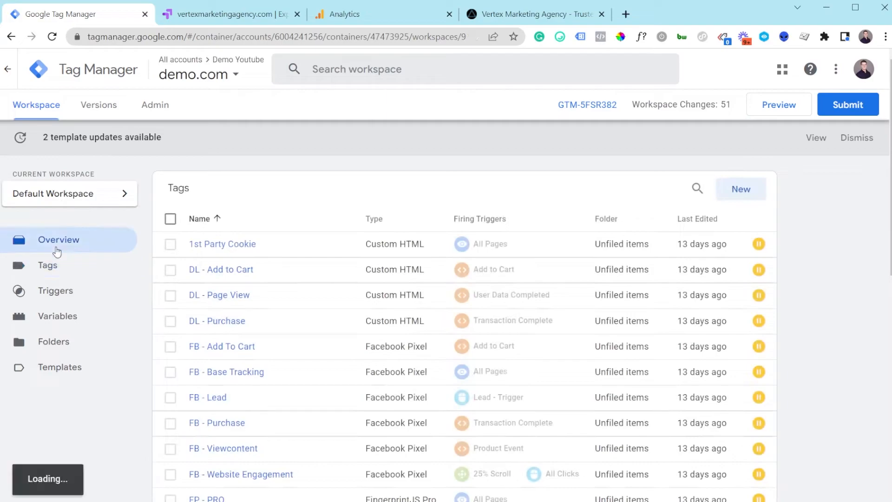
pyautogui.click(576, 108)
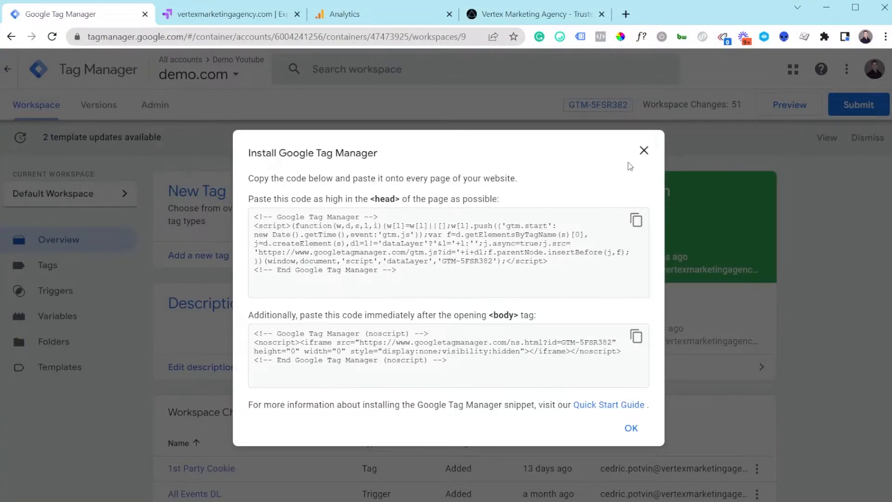
pyautogui.click(644, 152)
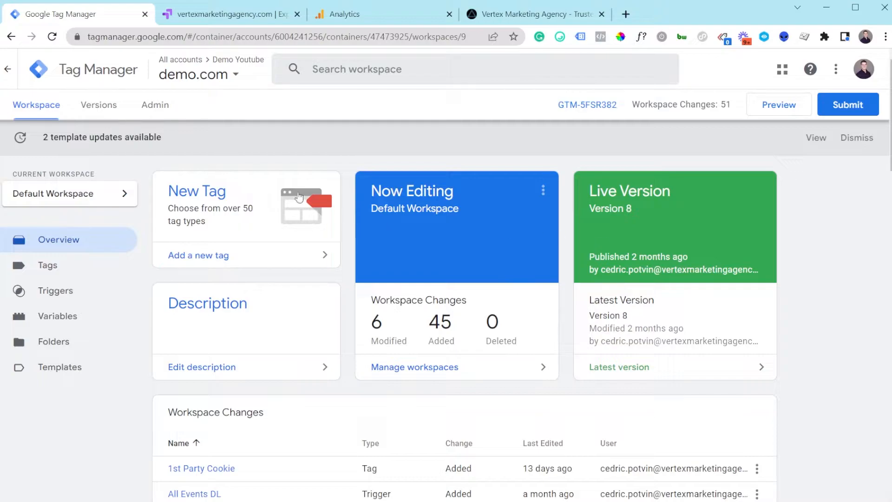
# - Create a new tag in the demo.com workspace with Google Optimize as its tag type
pyautogui.click(75, 267)
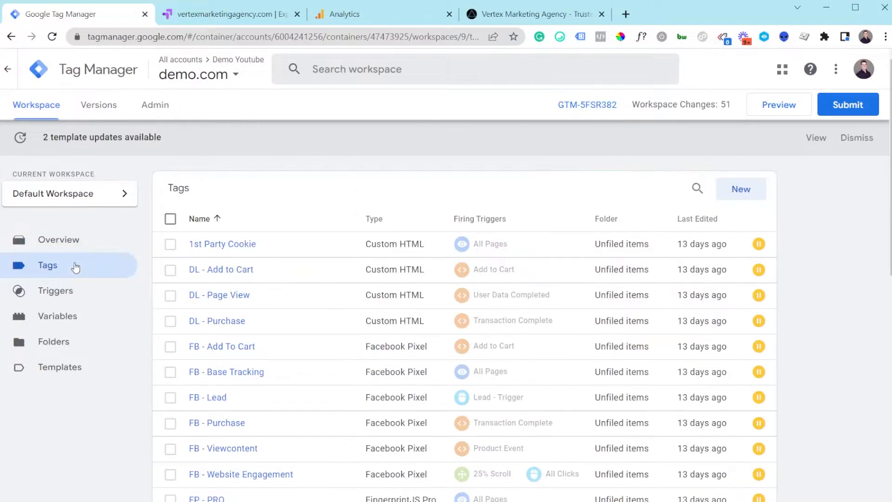
pyautogui.click(744, 190)
pyautogui.click(310, 189)
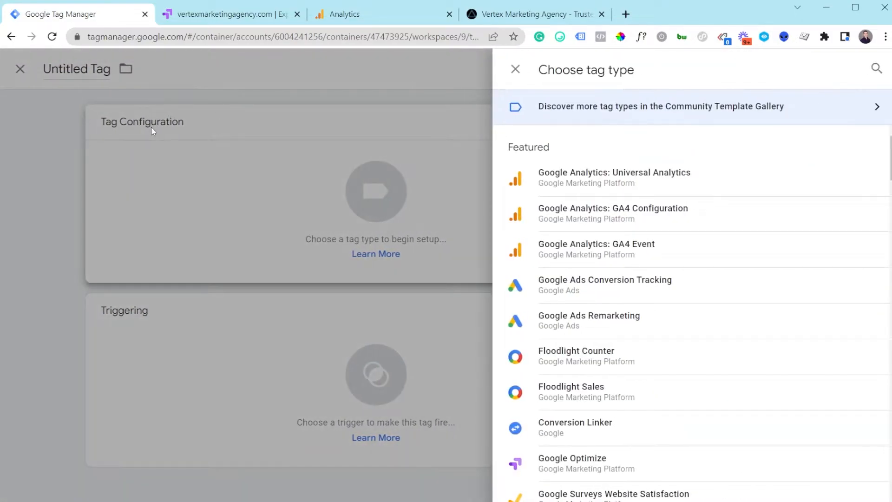
pyautogui.scroll(-1, 693, 414)
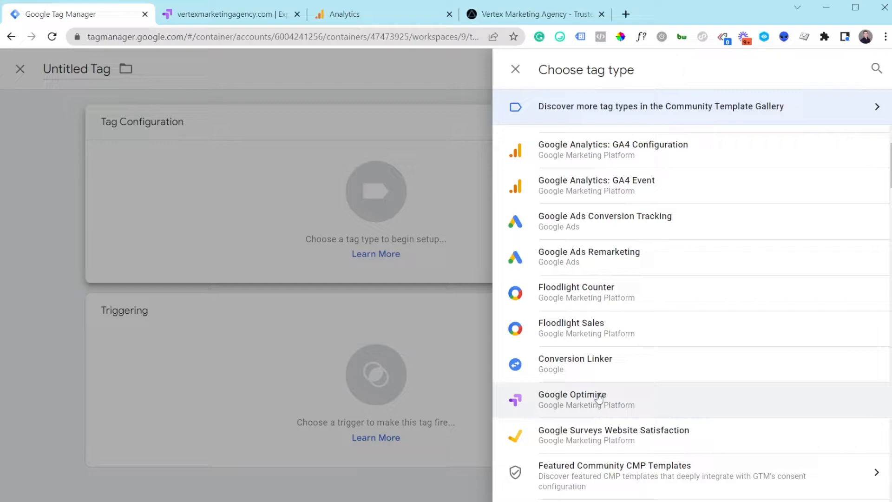
pyautogui.click(586, 396)
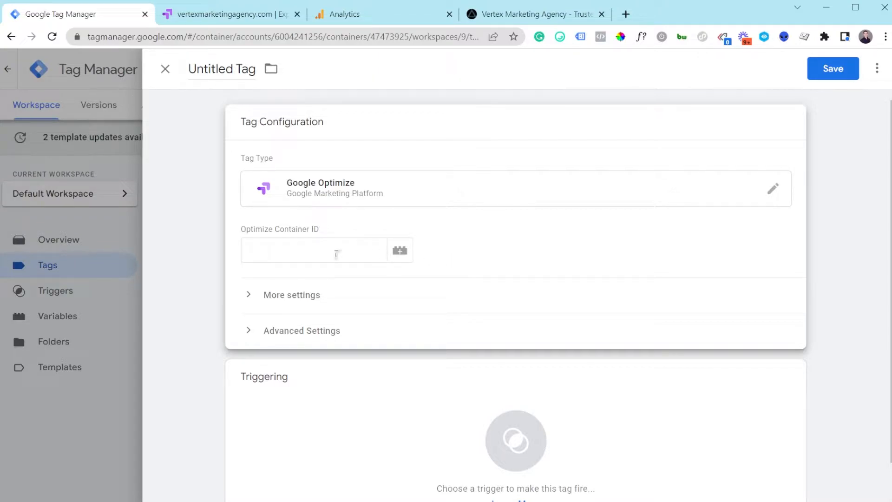
# - Switch to Google Optimize, review the account creation form from the list of all accounts, and close it without creating an account
pyautogui.click(240, 15)
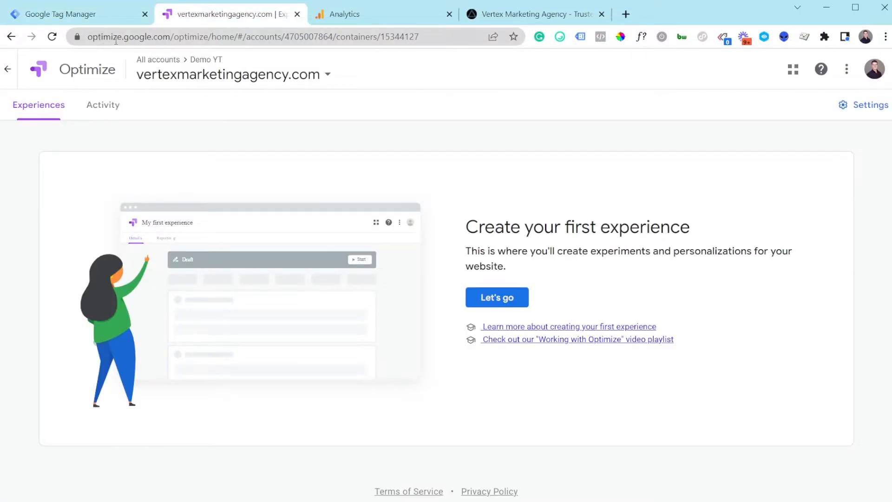
pyautogui.click(8, 72)
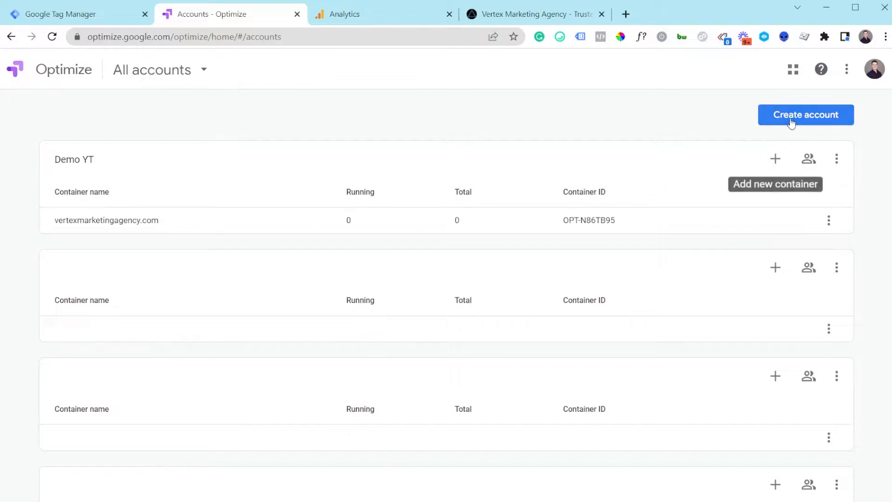
pyautogui.click(800, 117)
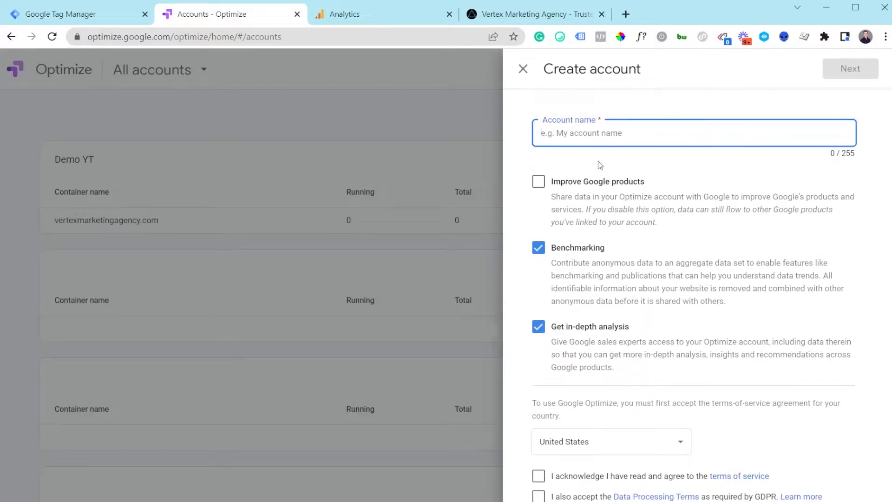
pyautogui.scroll(-1, 581, 139)
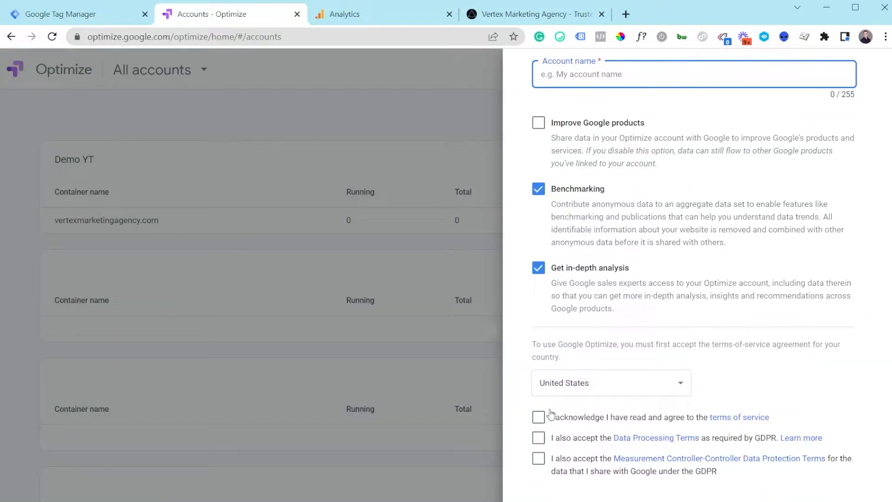
pyautogui.scroll(1, 732, 369)
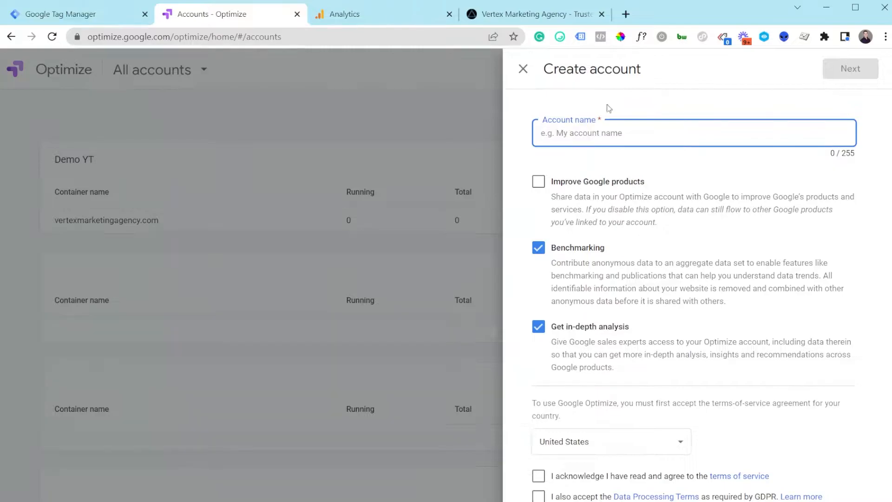
pyautogui.click(523, 69)
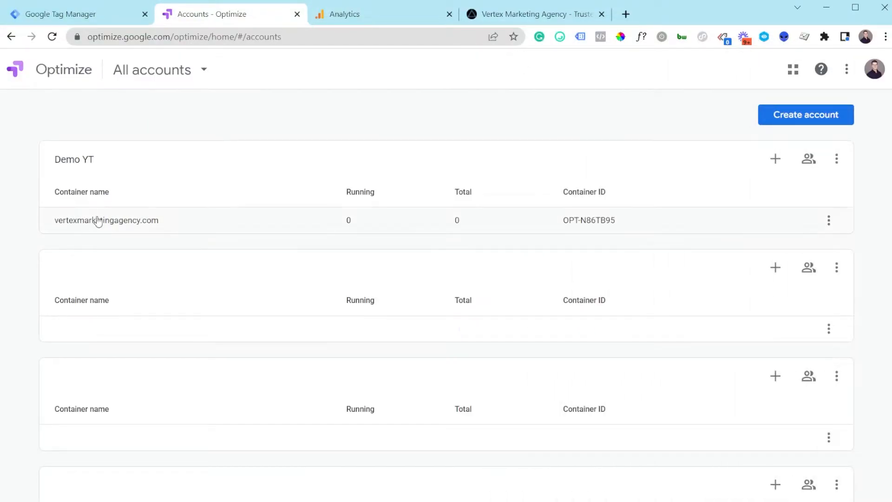
# - Copy the container ID from the vertexmarketingagency.com Optimize container settings into the new tag's Optimize Container ID in Tag Manager
pyautogui.click(99, 221)
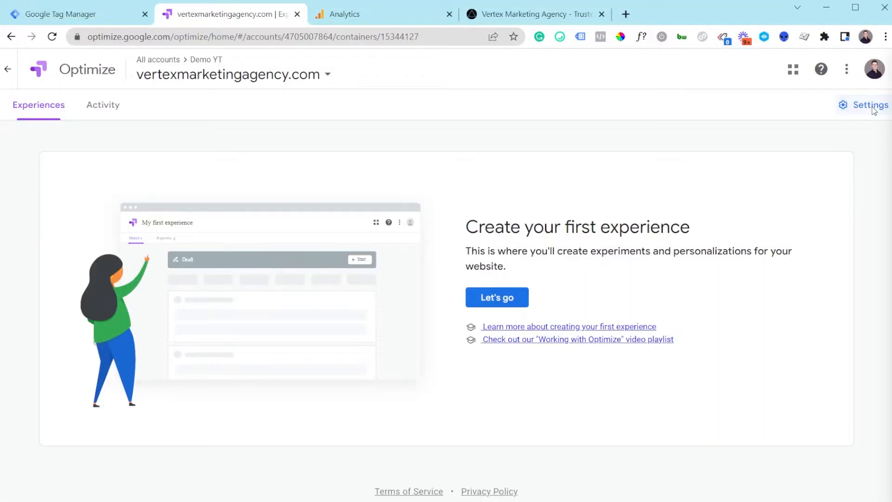
pyautogui.click(872, 106)
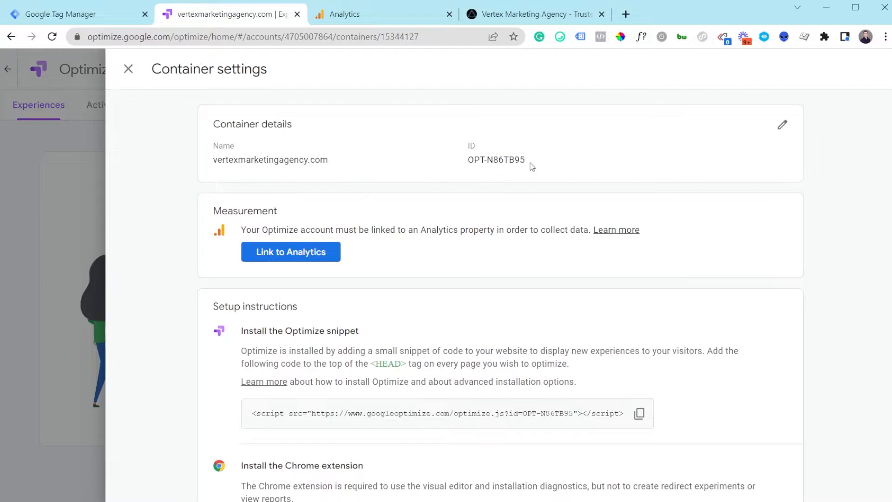
pyautogui.moveTo(526, 160); pyautogui.dragTo(467, 160)
pyautogui.hotkey('ctrl', 'c')
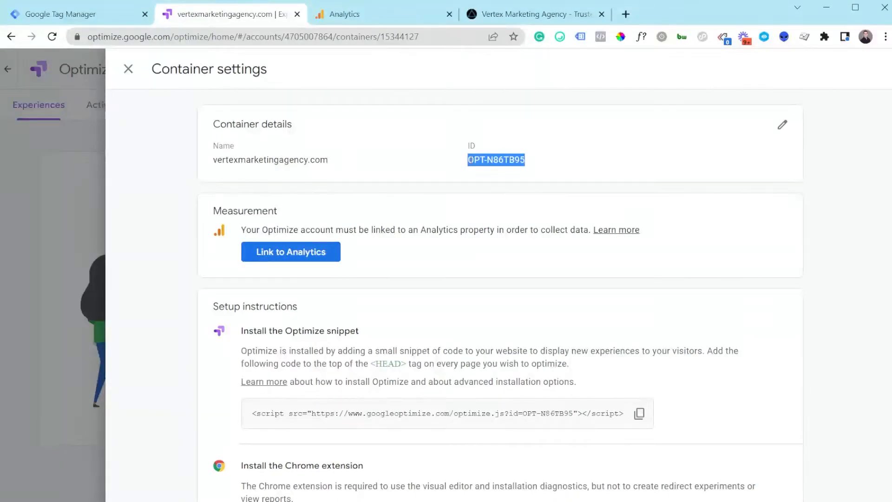
pyautogui.click(80, 18)
pyautogui.click(355, 246)
pyautogui.hotkey('ctrl', 'v')
# - Rename the untitled tag as "Google Optimize YT"
pyautogui.click(230, 75)
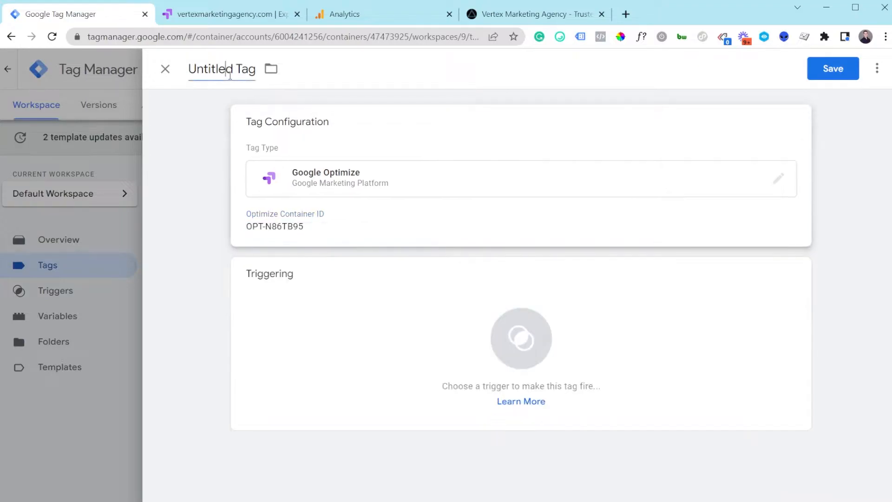
pyautogui.hotkey('ctrl', 'a')
pyautogui.press('BackSpace')
pyautogui.write('Google Optimize YT')
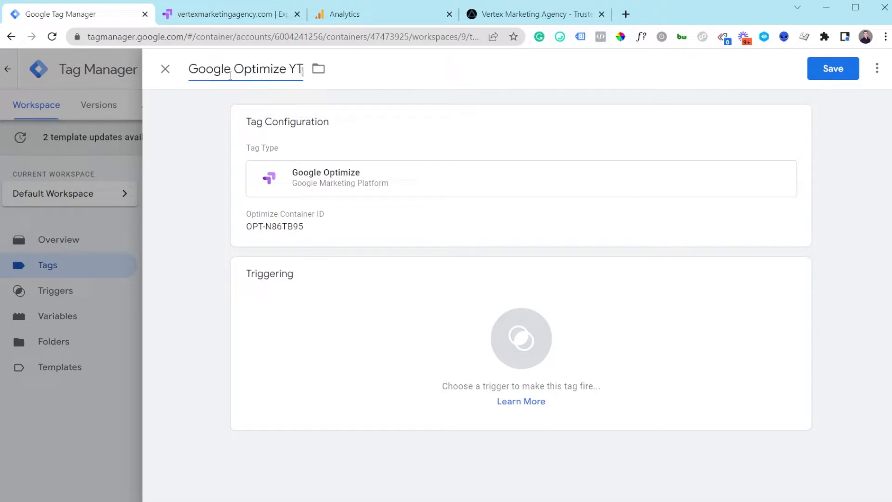
# - Assign the All Pages page view trigger to the Google Optimize YT tag and save the tag
pyautogui.click(336, 349)
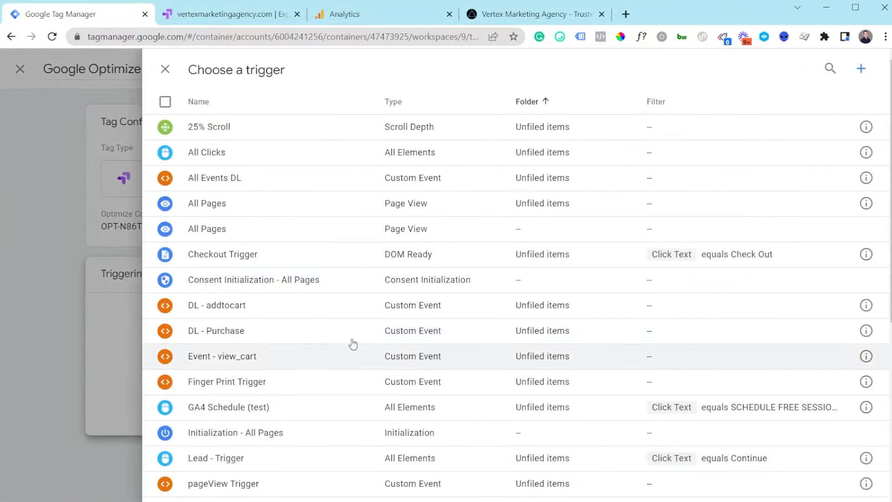
pyautogui.click(229, 215)
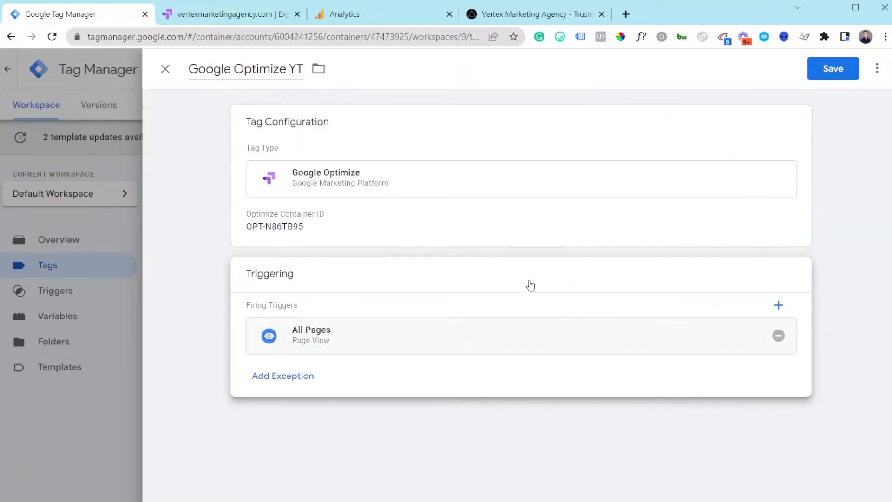
pyautogui.click(841, 70)
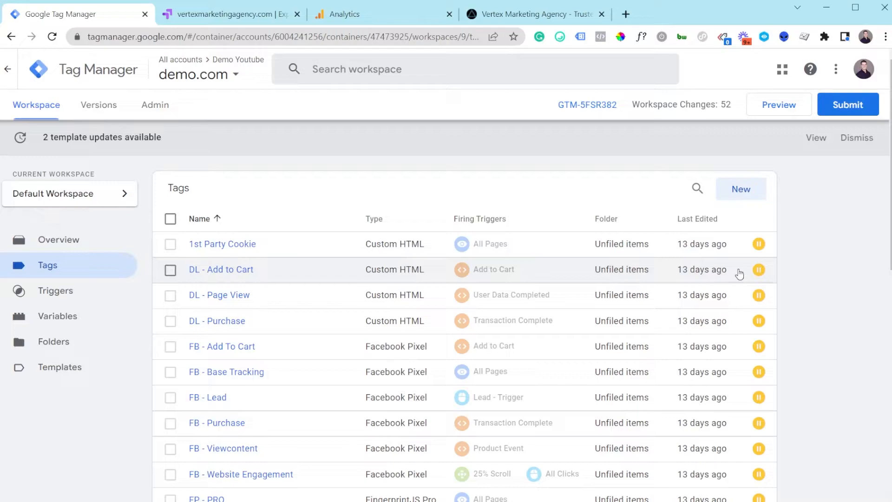
# - Create another new tag with Google Analytics: GA4 Configuration as its tag type, ready for its Measurement ID
pyautogui.click(747, 199)
pyautogui.click(506, 201)
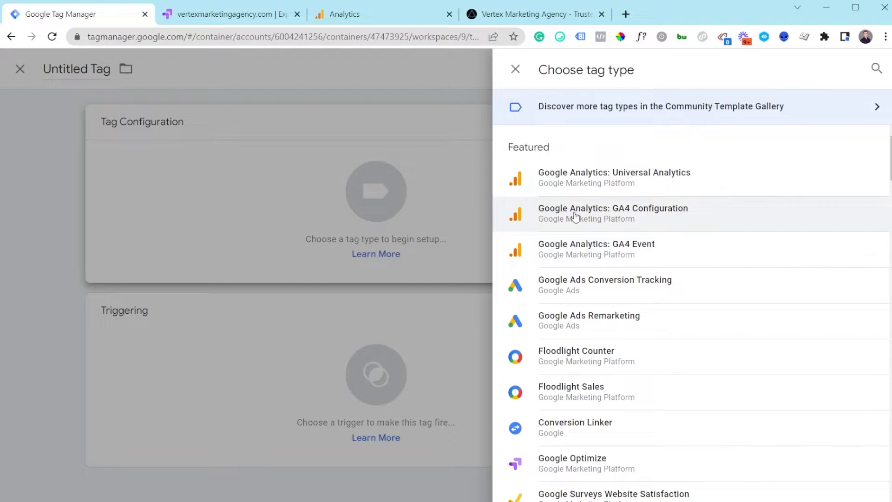
pyautogui.click(571, 213)
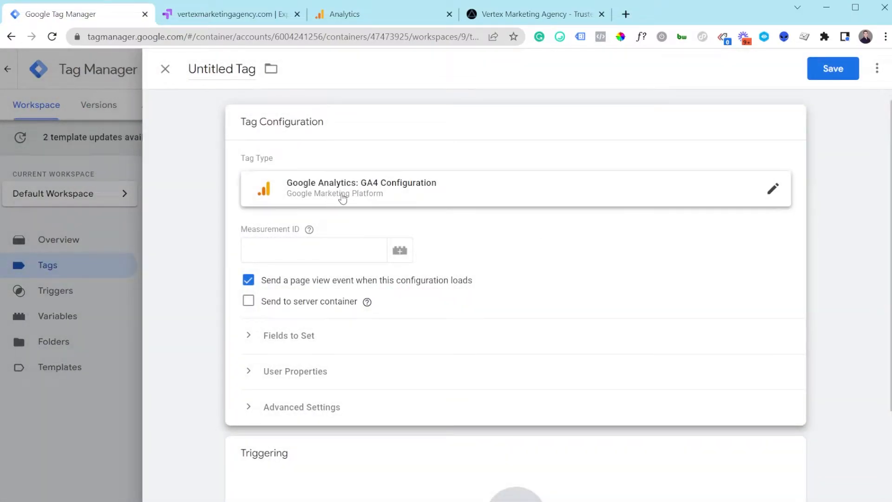
pyautogui.click(369, 193)
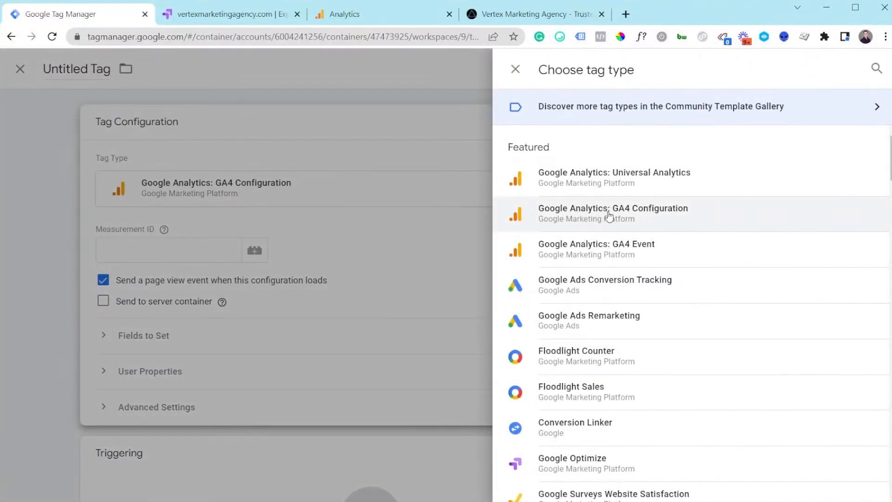
pyautogui.click(433, 202)
pyautogui.click(341, 251)
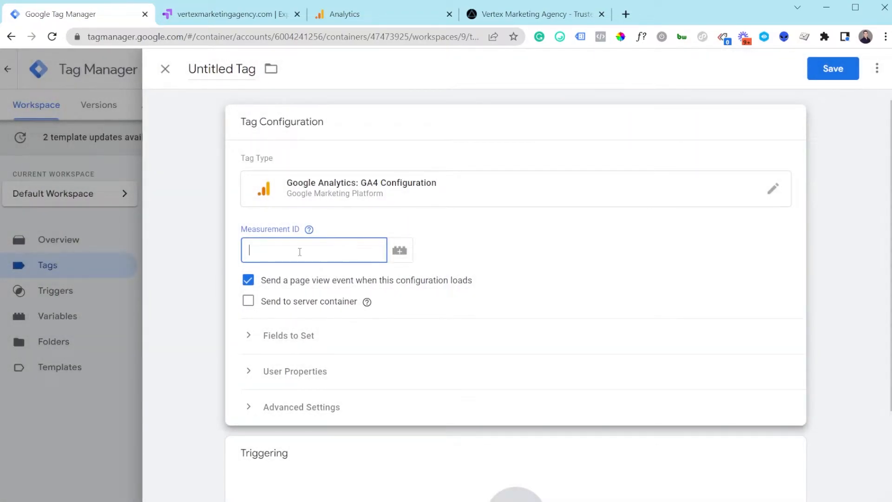
# - Switch to Analytics and reopen the Demo web stream's details from the Demo Youtube property's Data Streams
pyautogui.click(382, 16)
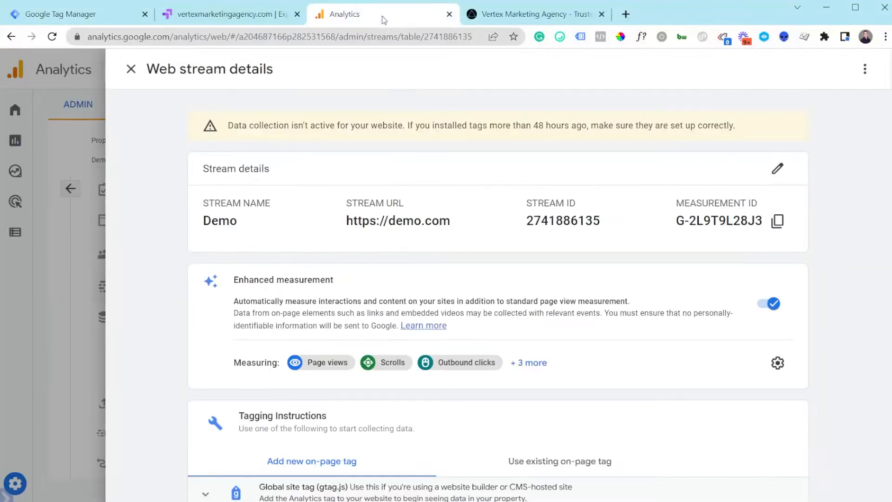
pyautogui.click(131, 69)
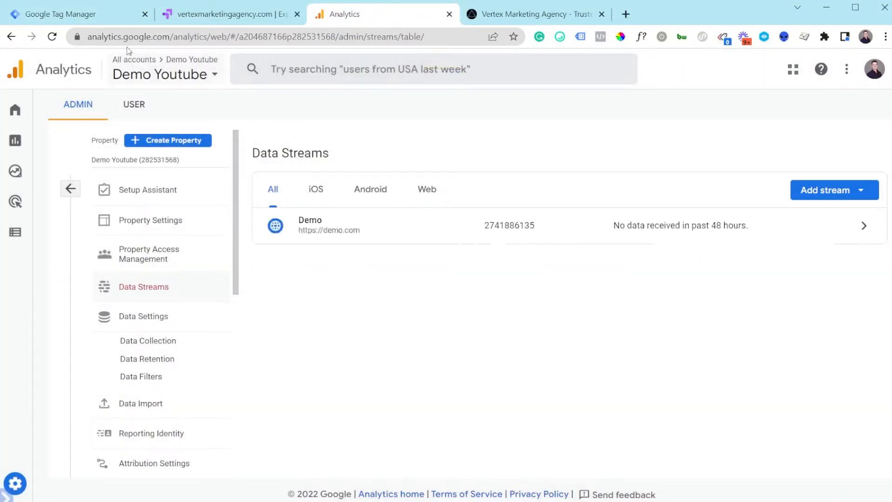
pyautogui.click(69, 191)
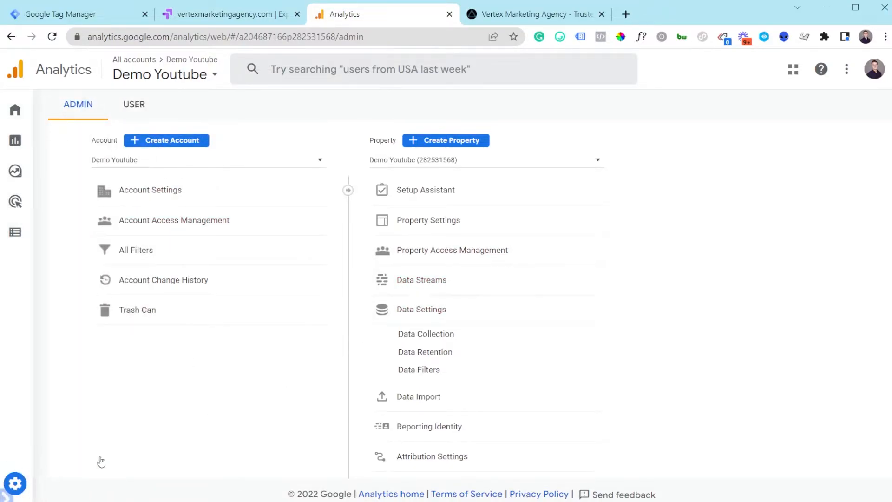
pyautogui.click(447, 284)
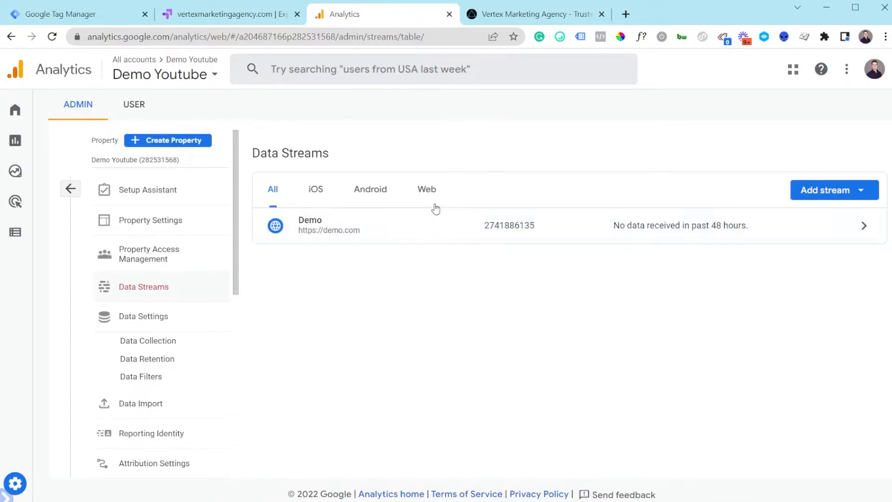
pyautogui.click(372, 238)
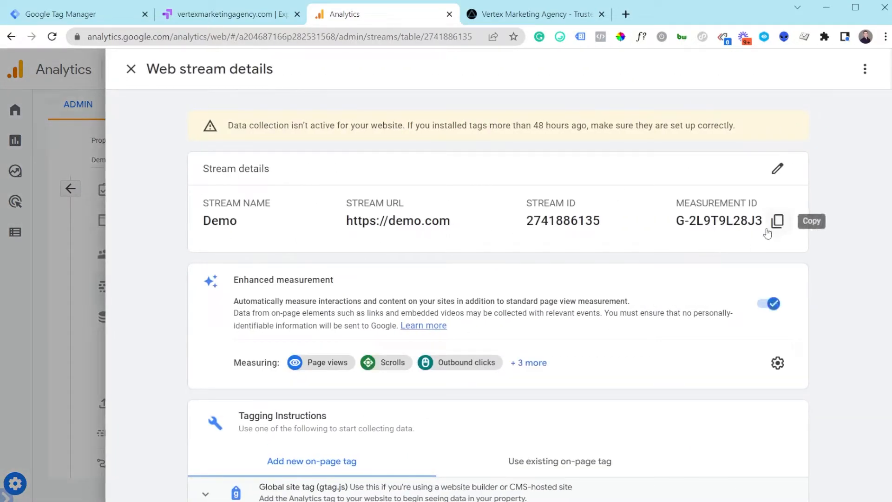
# - Copy the Demo stream's Measurement ID from Analytics into the GA4 Configuration tag's Measurement ID in Tag Manager
pyautogui.moveTo(676, 221); pyautogui.dragTo(689, 222)
pyautogui.click(688, 222)
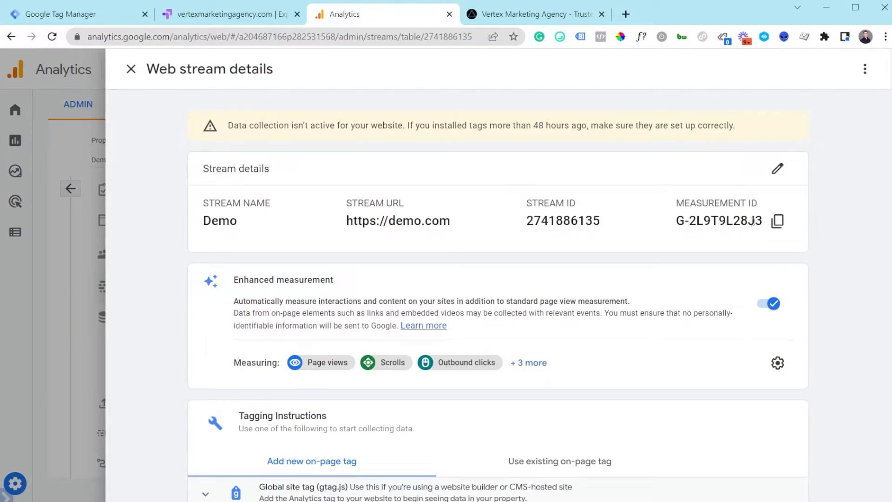
pyautogui.click(778, 221)
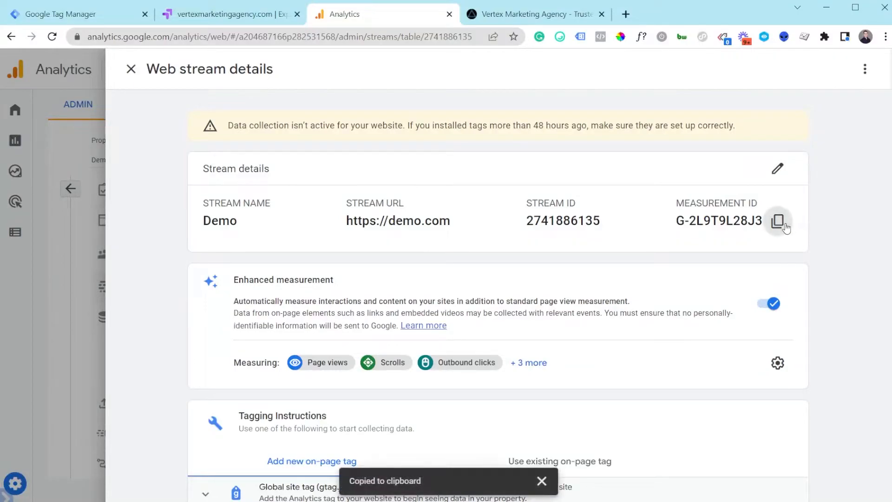
pyautogui.click(74, 14)
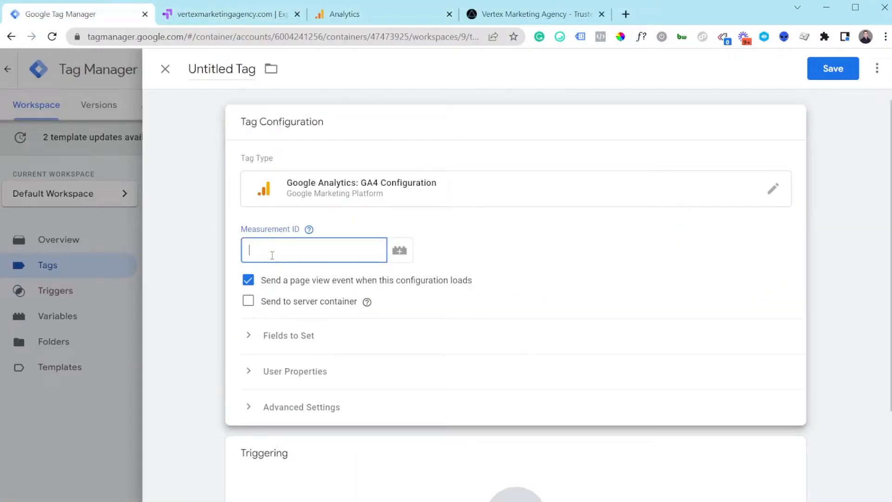
pyautogui.hotkey('ctrl', 'v')
# - Rename the untitled tag as "GA4 - Basic YT"
pyautogui.click(200, 63)
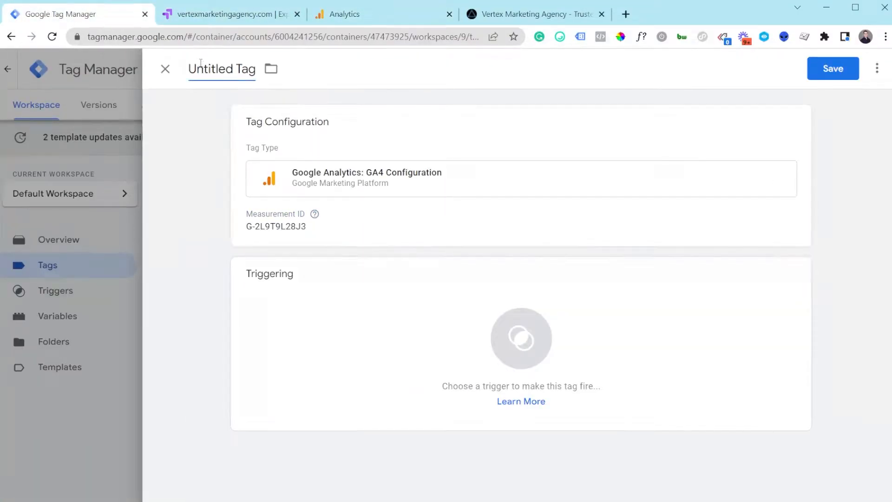
pyautogui.press('BackSpace')
pyautogui.write('GA4 - ')
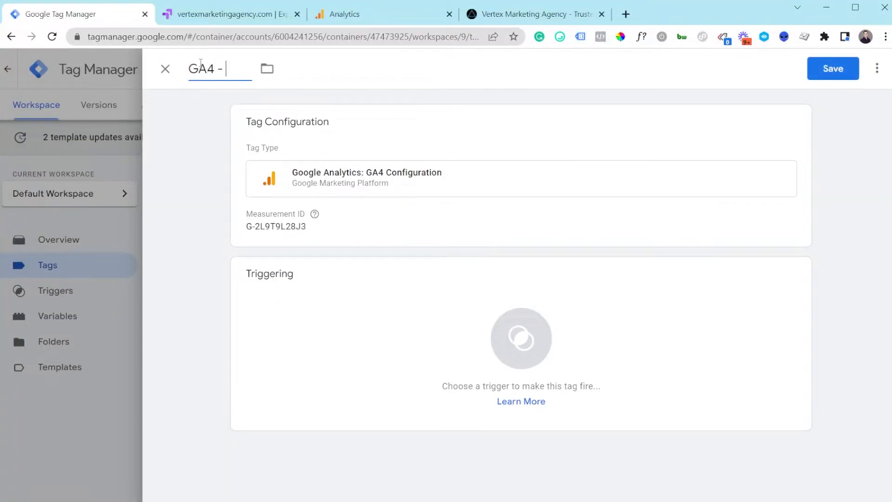
pyautogui.write('Basic YT')
pyautogui.click(379, 314)
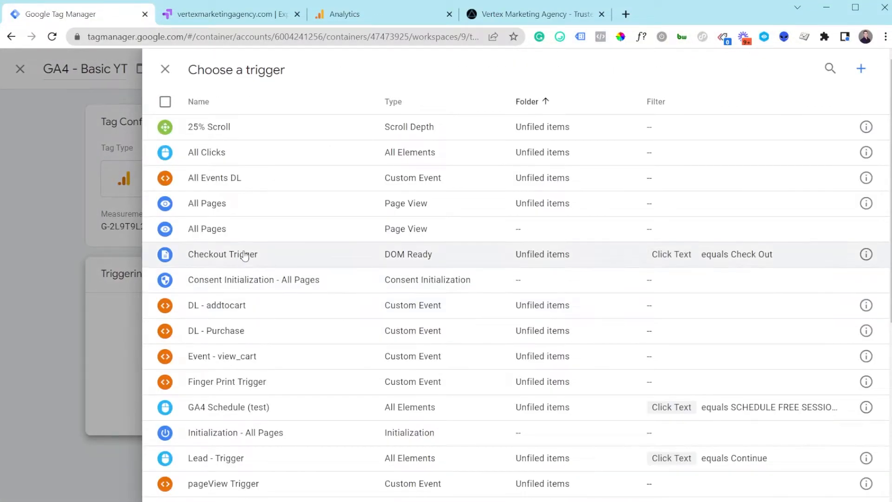
pyautogui.click(251, 210)
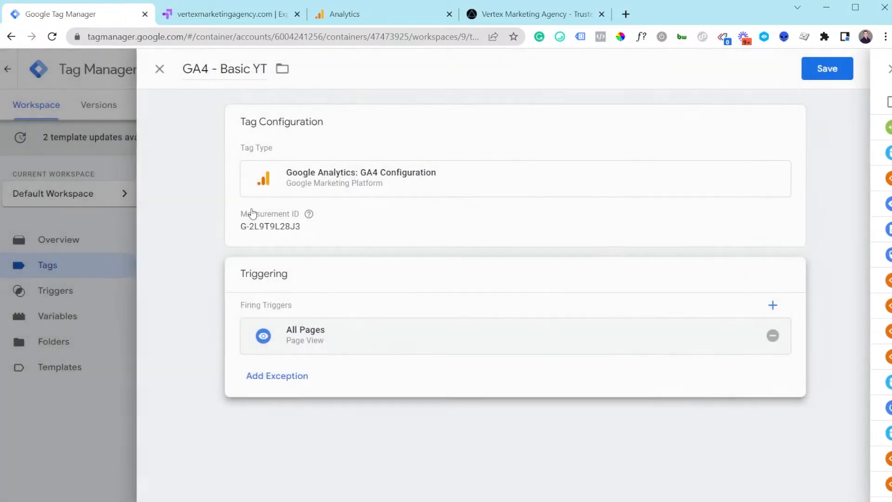
pyautogui.click(778, 335)
# - Assign the All Pages page view trigger without a folder to the GA4 - Basic YT tag and save the tag
pyautogui.click(474, 315)
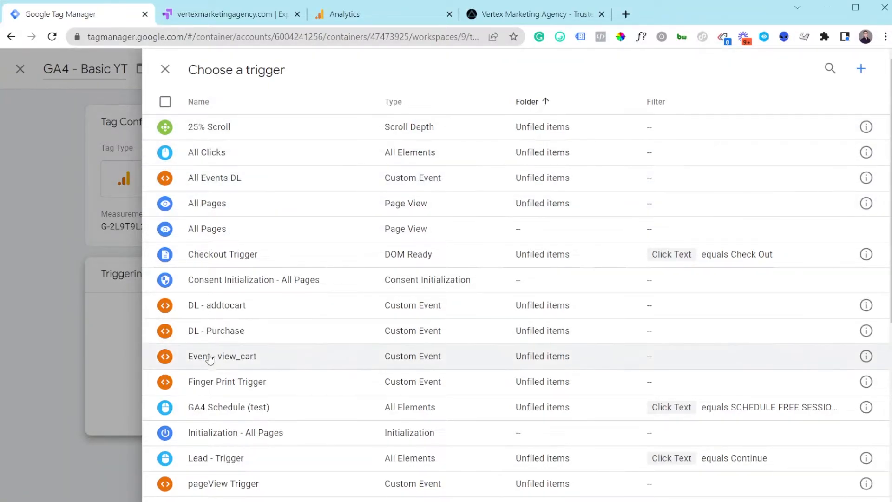
pyautogui.click(233, 240)
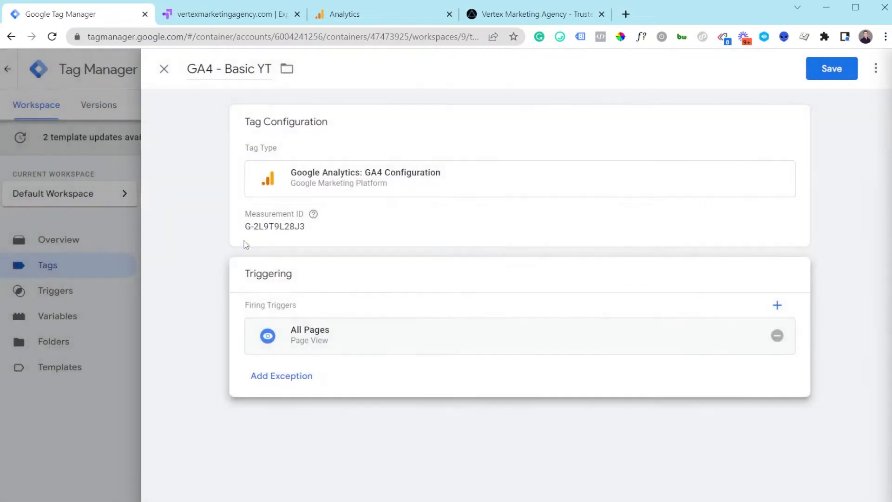
pyautogui.click(829, 74)
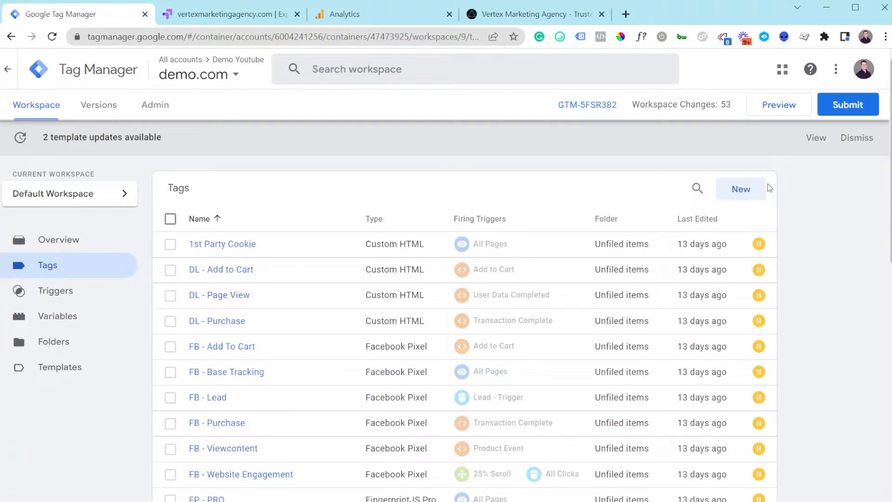
# - Examine the Schedule Free Session section on the Vertex Marketing Agency homepage
pyautogui.click(534, 14)
pyautogui.scroll(6, 488, 242)
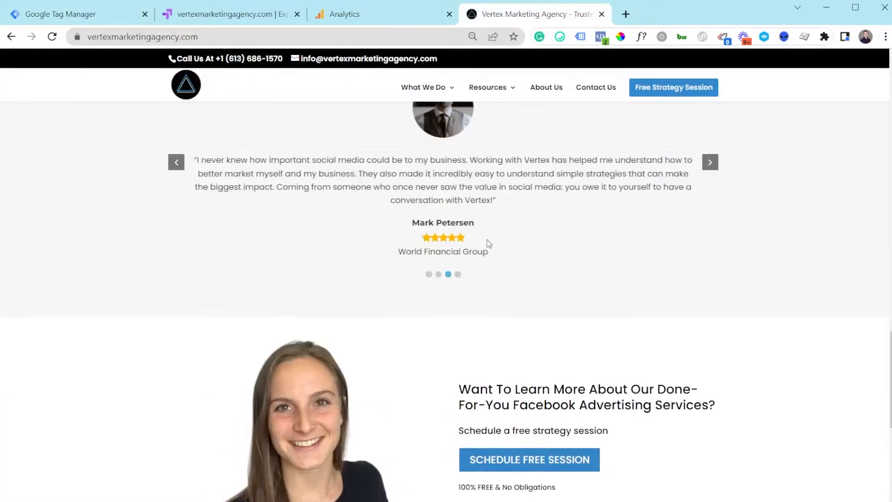
pyautogui.scroll(10, 339, 229)
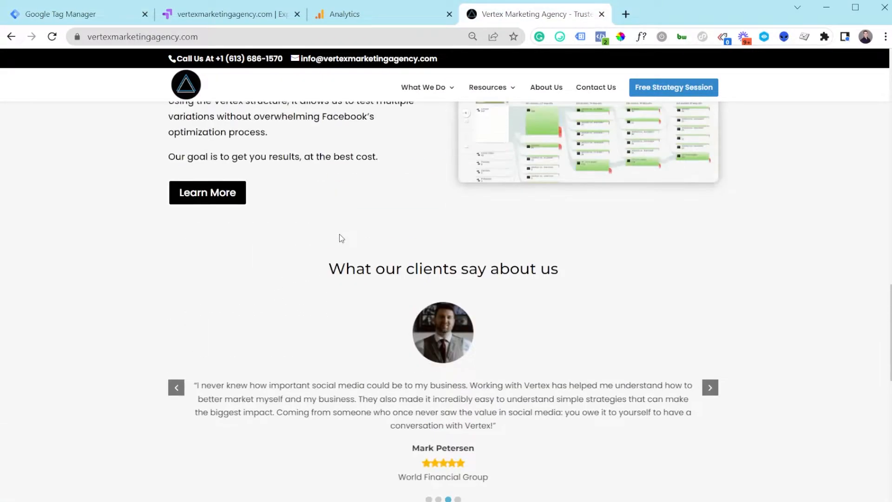
pyautogui.scroll(-5, 341, 239)
pyautogui.scroll(-12, 341, 240)
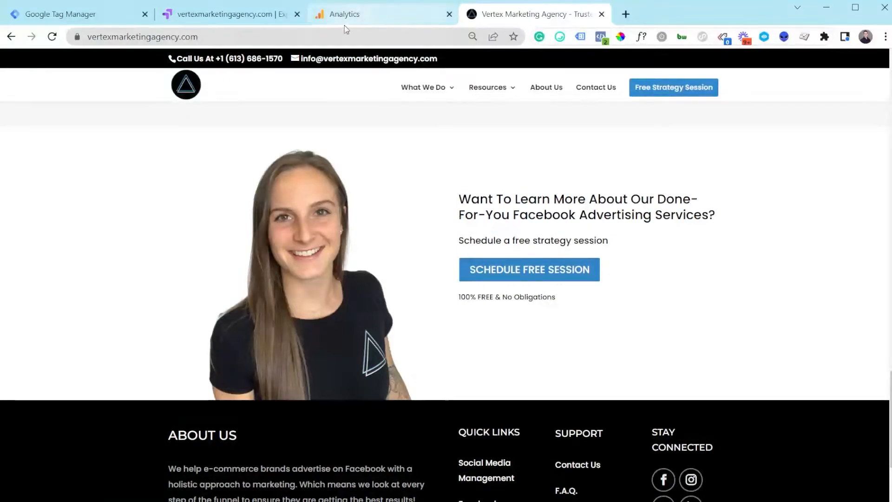
pyautogui.click(84, 14)
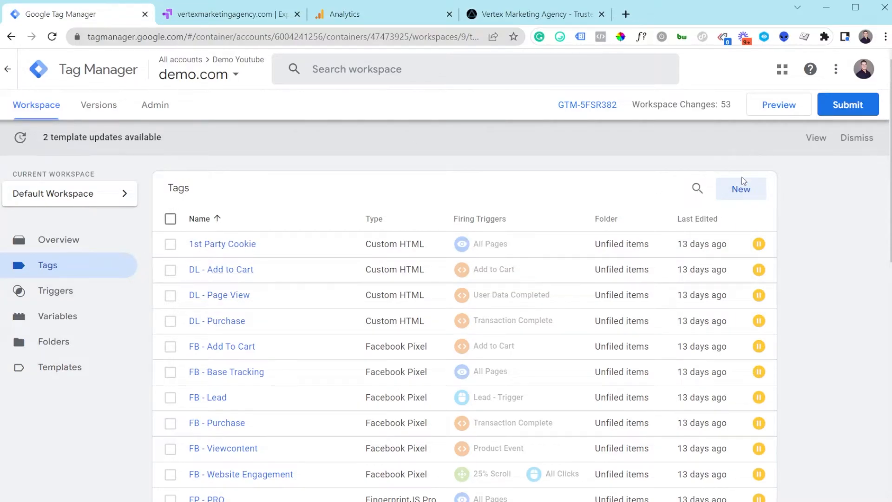
pyautogui.click(769, 100)
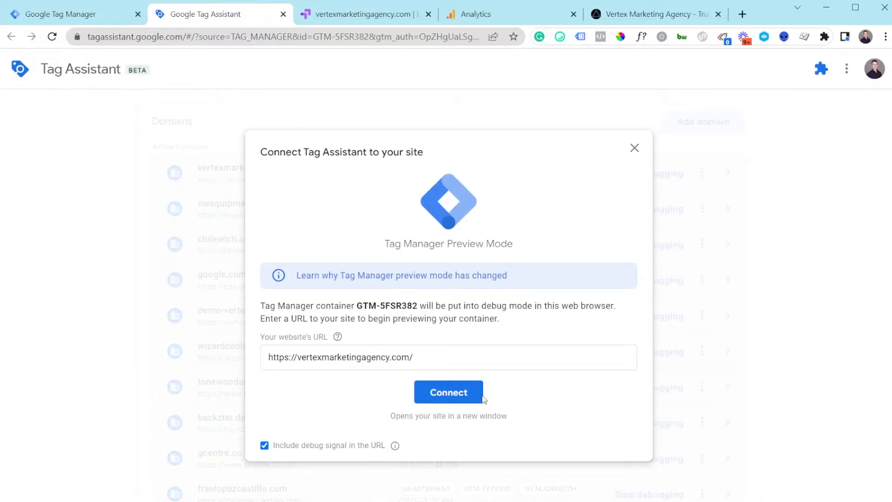
pyautogui.click(481, 396)
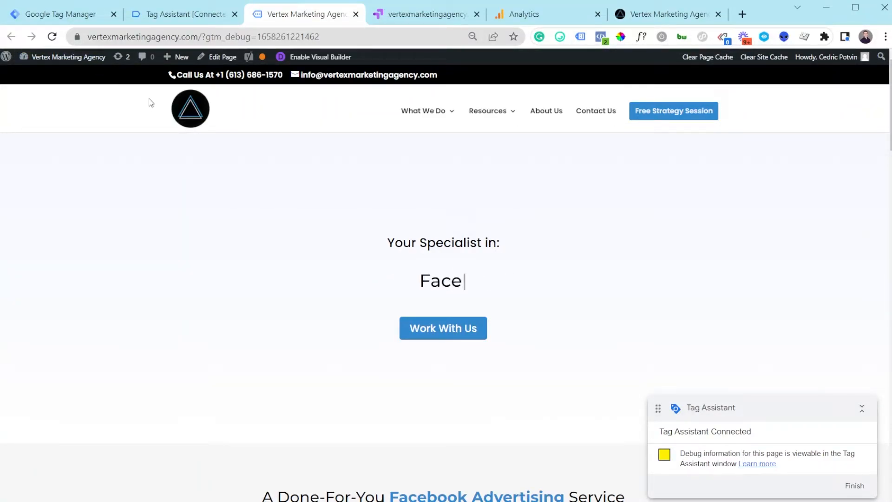
# - Trigger a click event on the debugged homepage by following its Schedule Free Session link
pyautogui.scroll(-14, 207, 237)
pyautogui.scroll(-15, 238, 241)
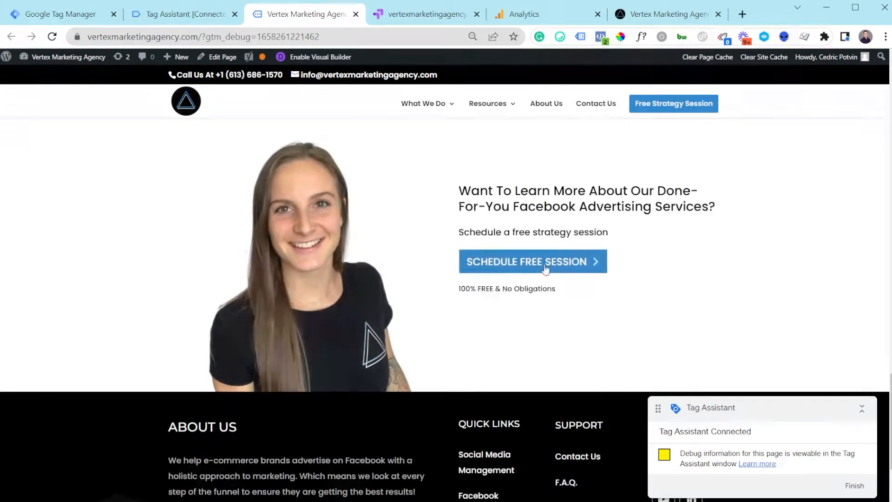
pyautogui.click(516, 267)
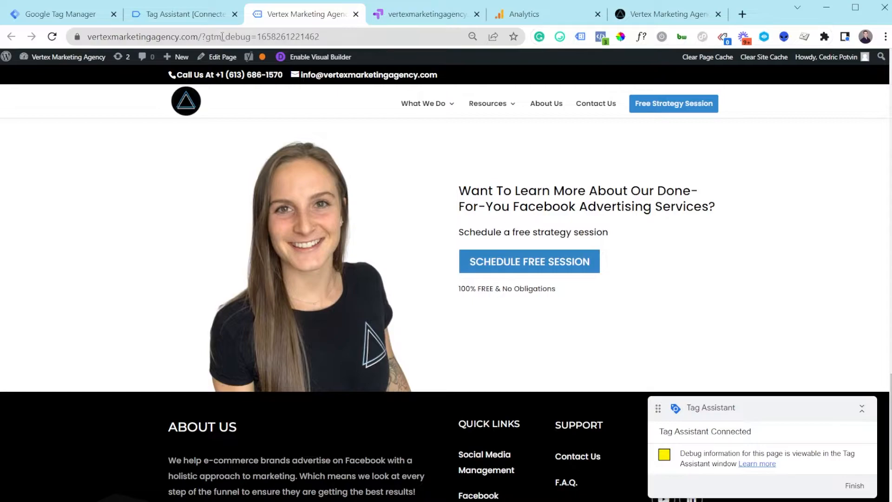
# - In Tag Assistant, display the variables recorded for the homepage's Click event
pyautogui.click(161, 19)
pyautogui.click(441, 296)
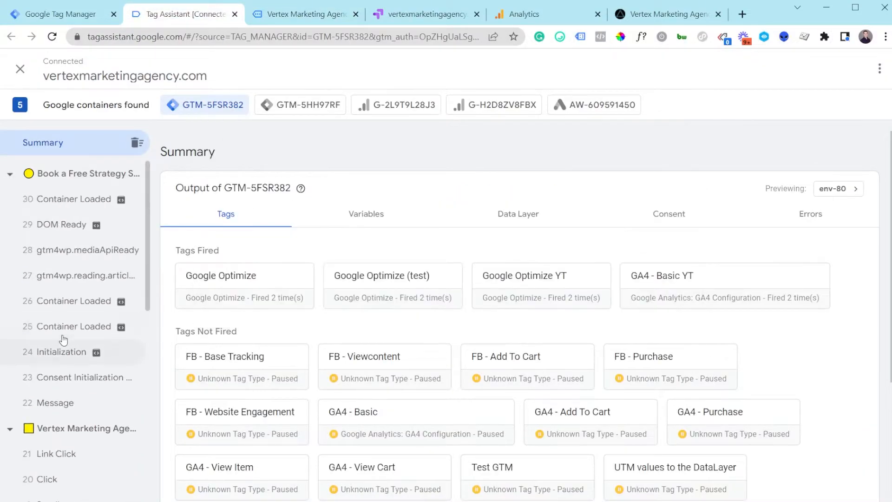
pyautogui.scroll(-4, 60, 341)
pyautogui.scroll(5, 45, 314)
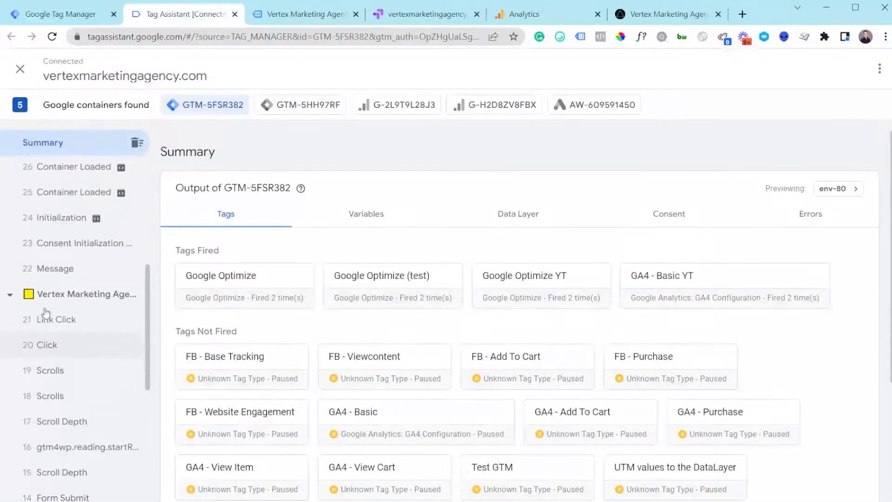
pyautogui.scroll(7, 61, 389)
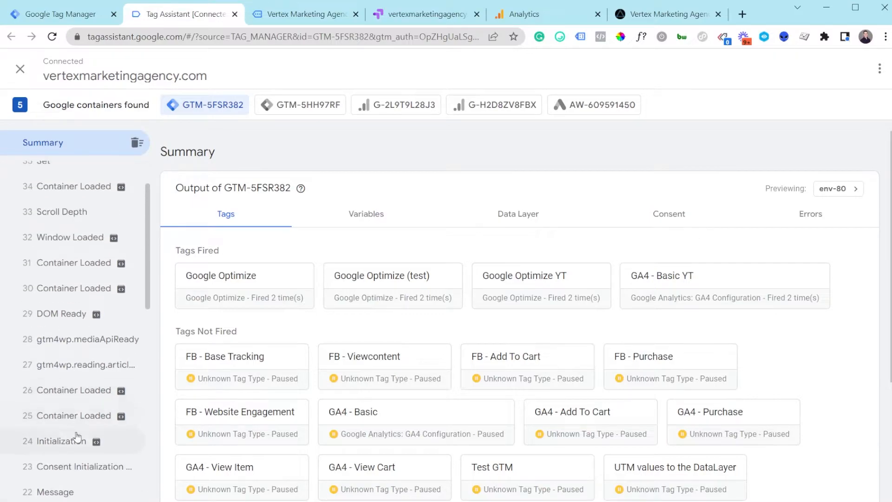
pyautogui.scroll(-5, 64, 311)
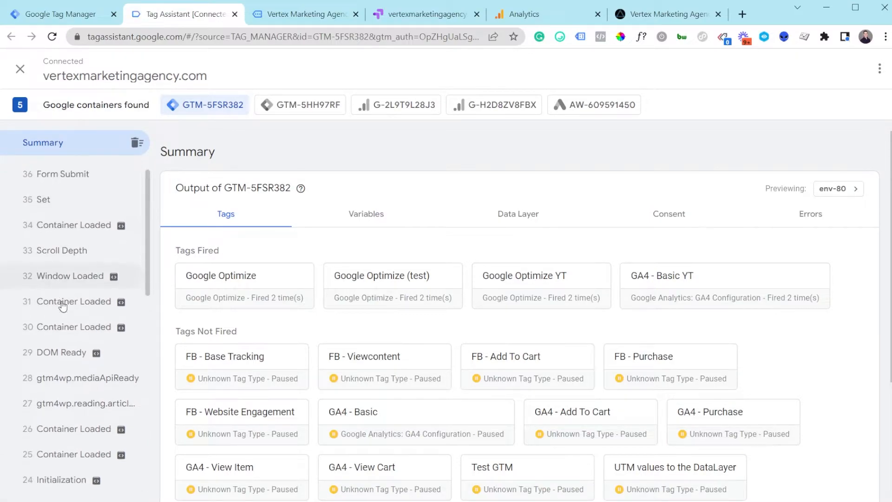
pyautogui.click(65, 385)
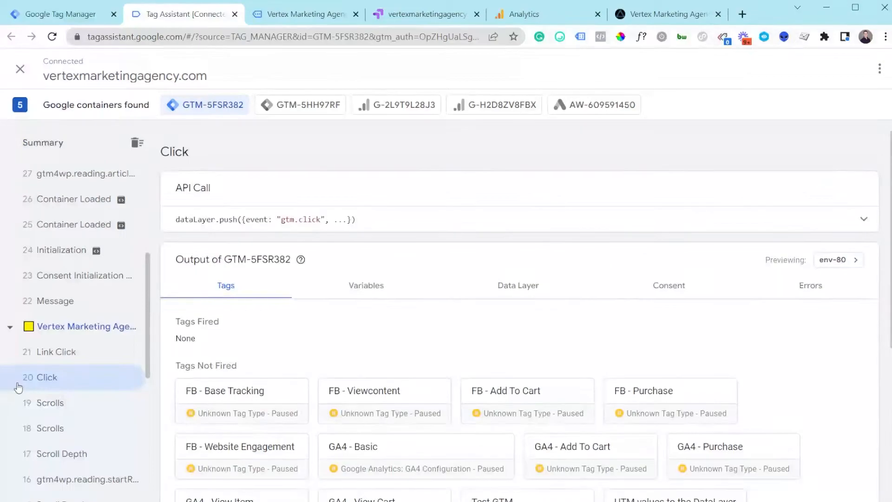
pyautogui.click(387, 285)
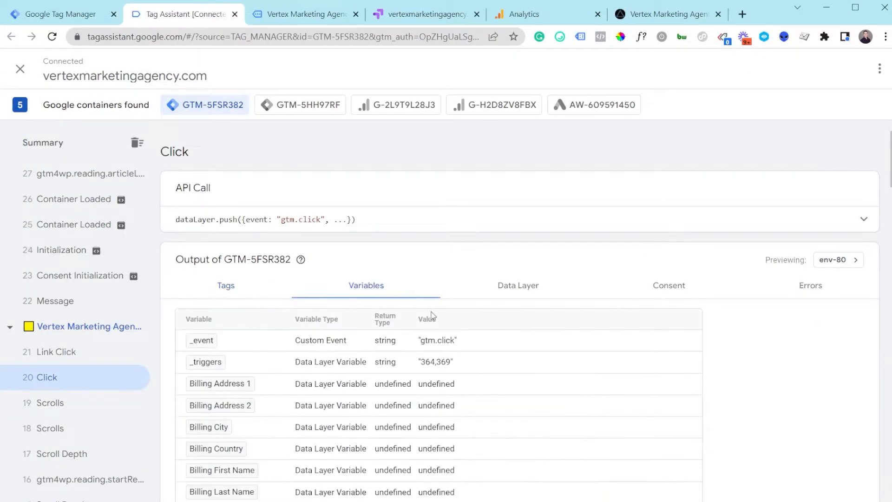
# - Find the Click Text variable of the Click event and copy its value "SCHEDULE FREE SESSION"
pyautogui.scroll(-10, 458, 349)
pyautogui.scroll(-1, 459, 354)
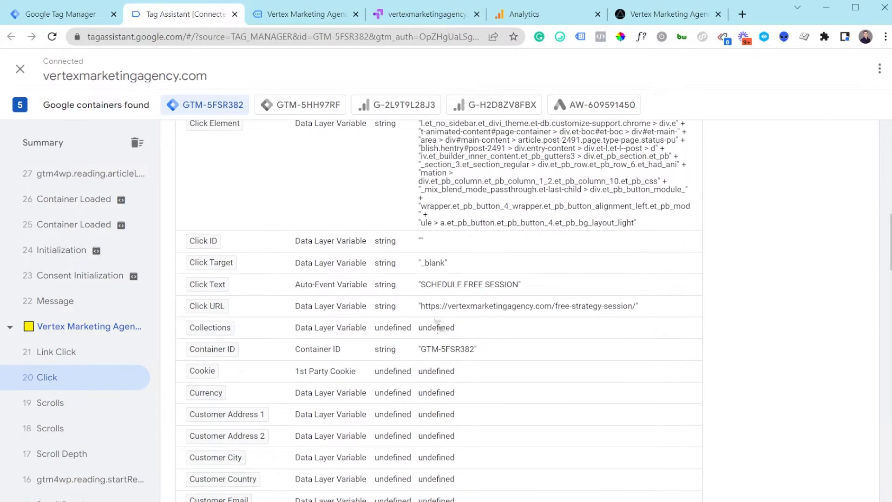
pyautogui.doubleClick(424, 284)
pyautogui.click(432, 285)
pyautogui.scroll(1, 417, 263)
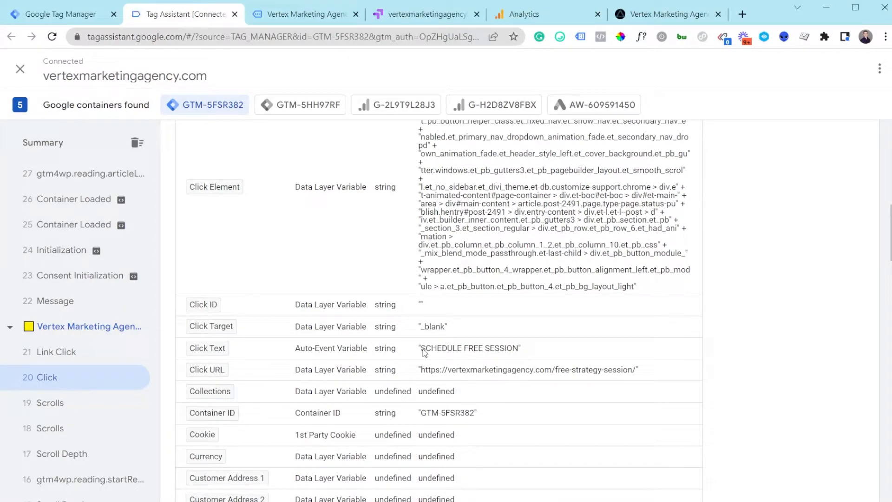
pyautogui.moveTo(422, 349); pyautogui.dragTo(518, 354)
pyautogui.hotkey('ctrl', 'c')
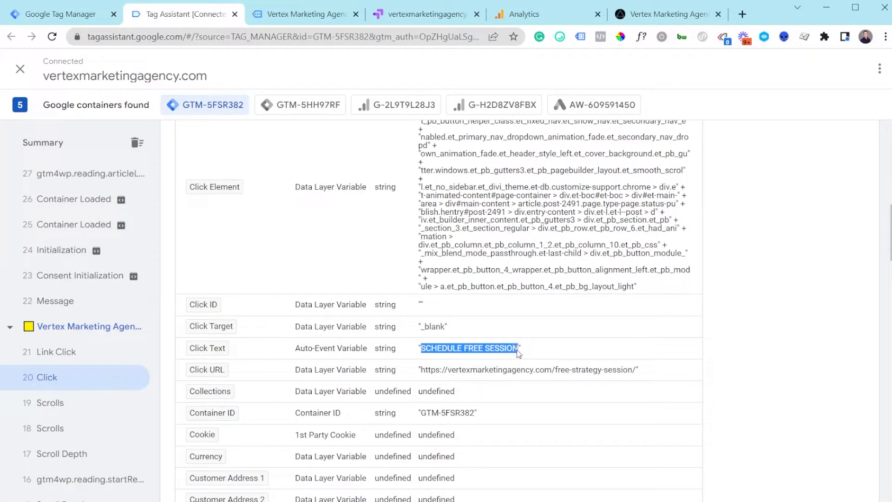
# - Switch to Tag Manager and create a new trigger of the type Click - All Elements
pyautogui.click(53, 15)
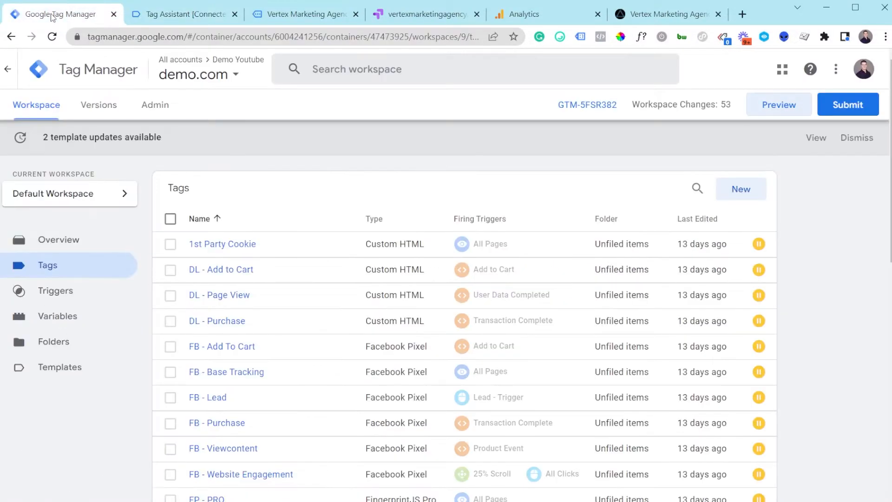
pyautogui.click(65, 292)
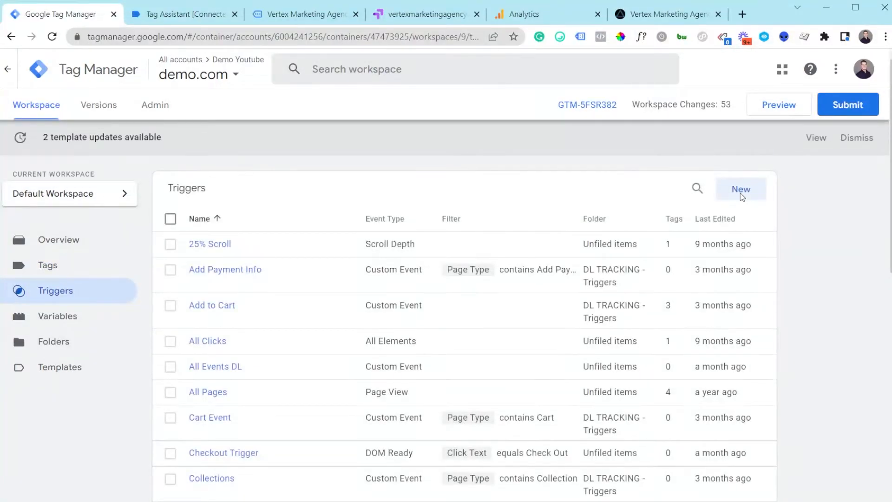
pyautogui.click(741, 190)
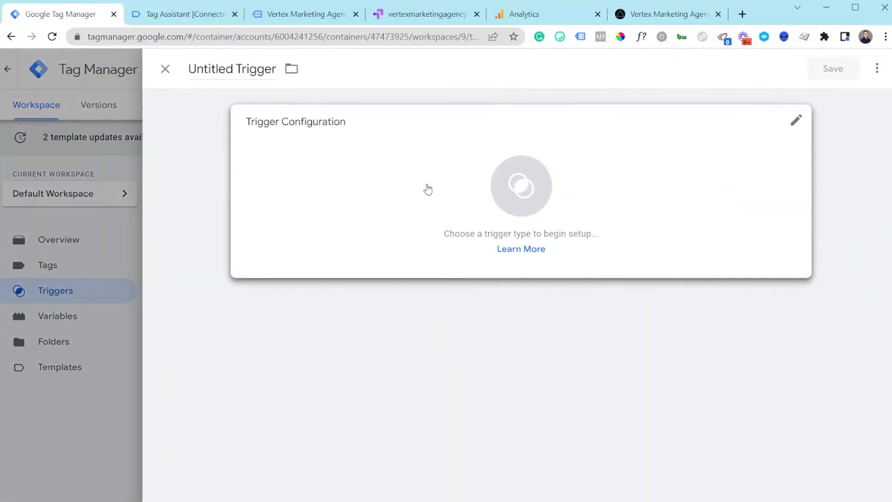
pyautogui.click(428, 189)
pyautogui.scroll(-3, 646, 375)
pyautogui.click(609, 241)
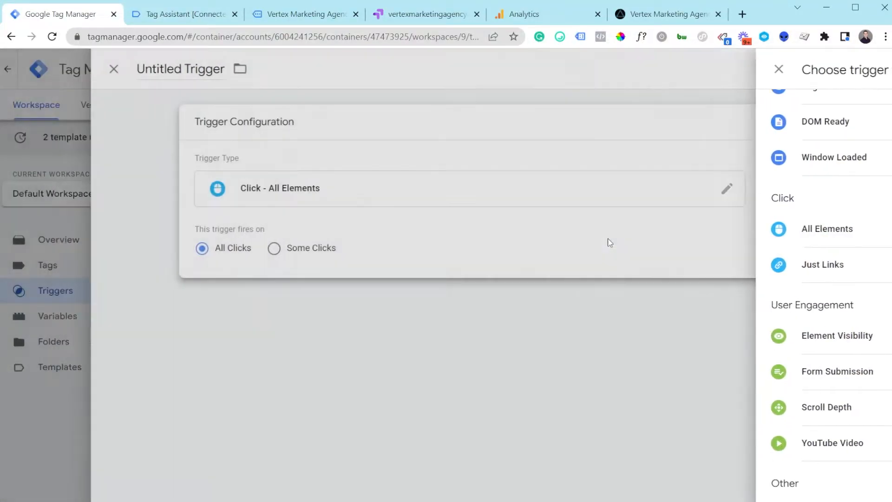
# - Limit the trigger to some clicks, where Click Text equals "SCHEDULE FREE SESSION"
pyautogui.click(326, 248)
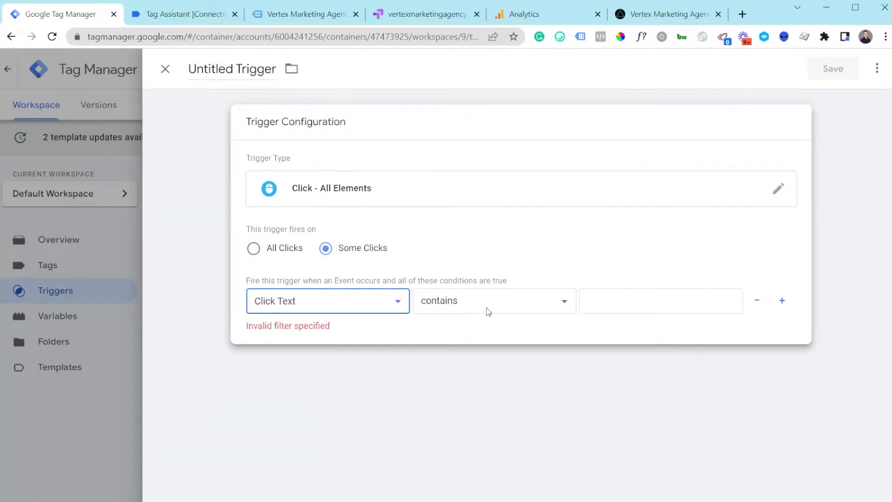
pyautogui.click(488, 310)
pyautogui.click(462, 87)
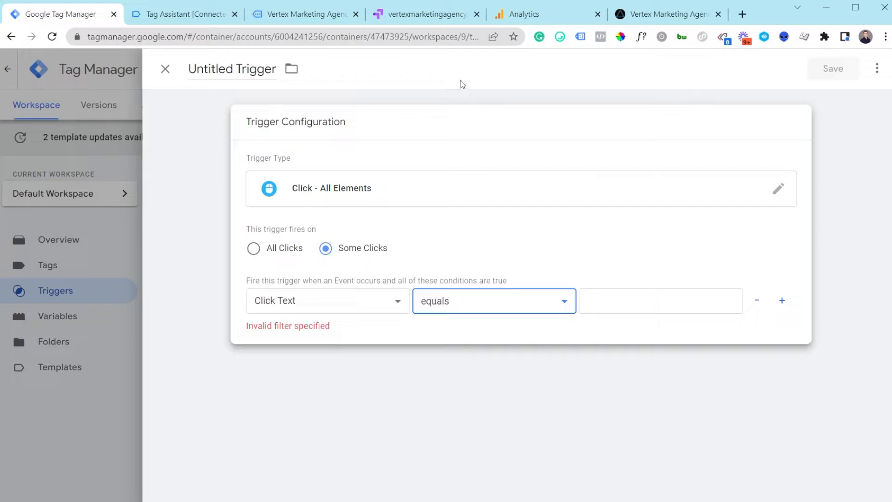
pyautogui.click(653, 308)
pyautogui.hotkey('ctrl', 'v')
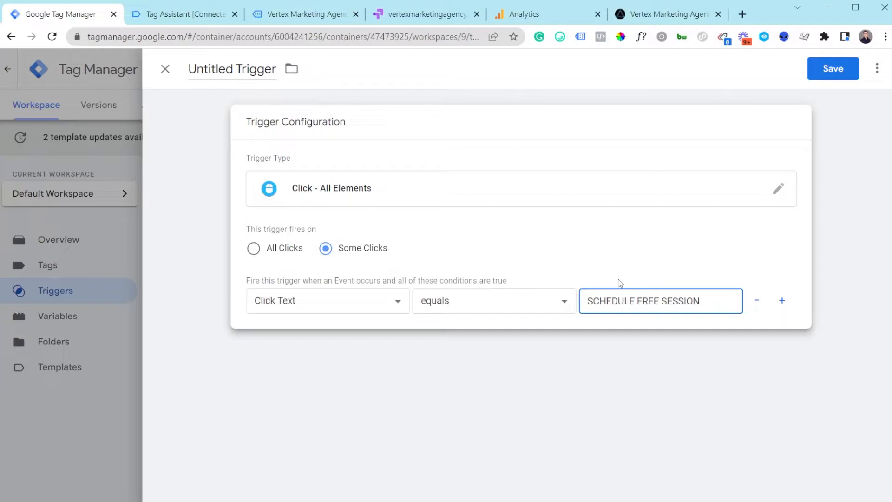
# - Name the trigger "GA4 Test Trigger" and save it
pyautogui.click(213, 70)
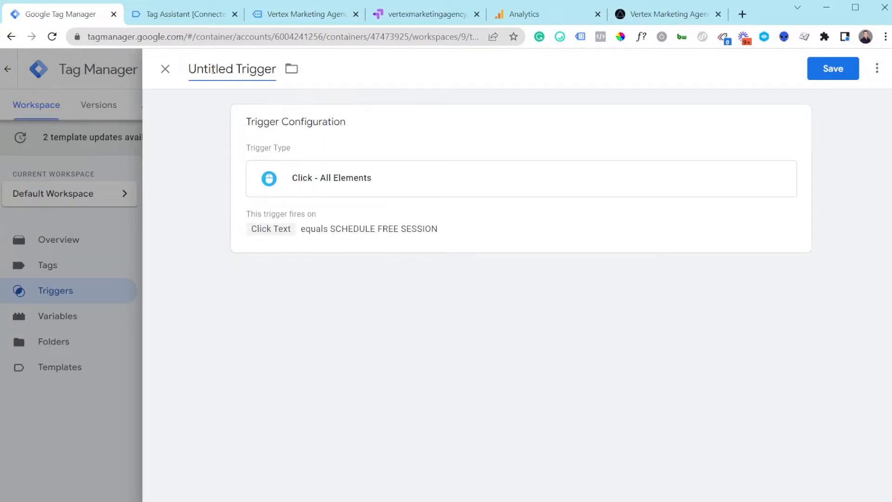
pyautogui.hotkey('ctrl', 'a')
pyautogui.press('BackSpace')
pyautogui.write('GA4 Et')
pyautogui.press('BackSpace')
pyautogui.press('BackSpace')
pyautogui.write('Test Trigger')
pyautogui.click(832, 72)
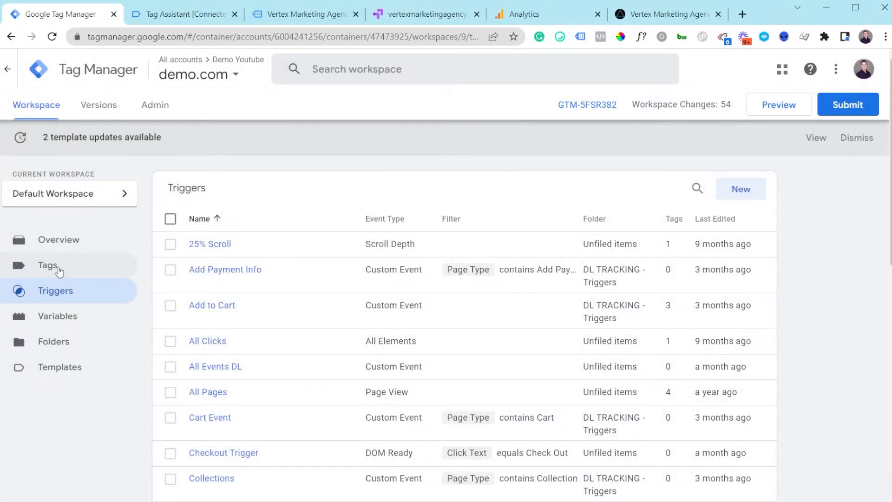
# - Create a new tag of the type Google Analytics: GA4 Event
pyautogui.click(53, 267)
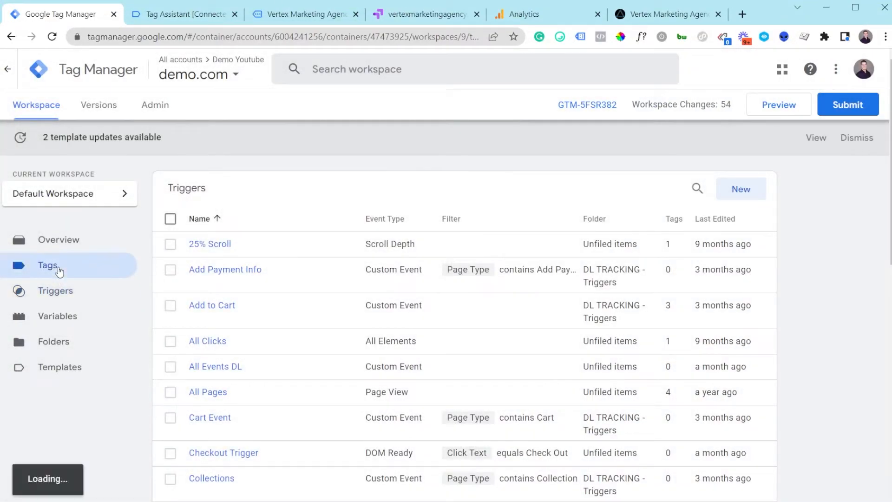
pyautogui.click(733, 190)
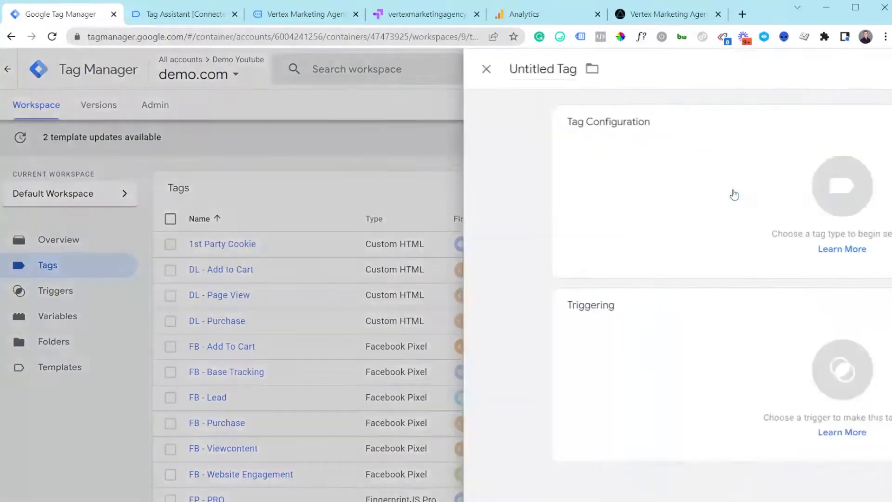
pyautogui.click(481, 221)
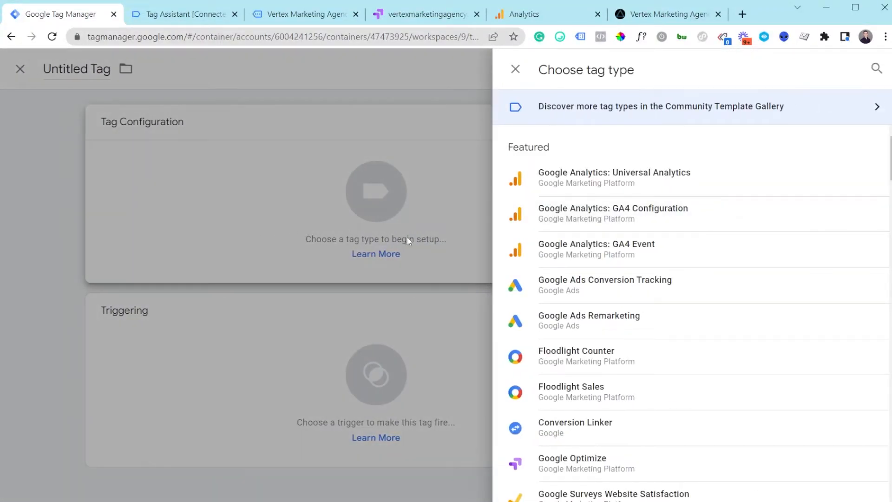
pyautogui.click(582, 258)
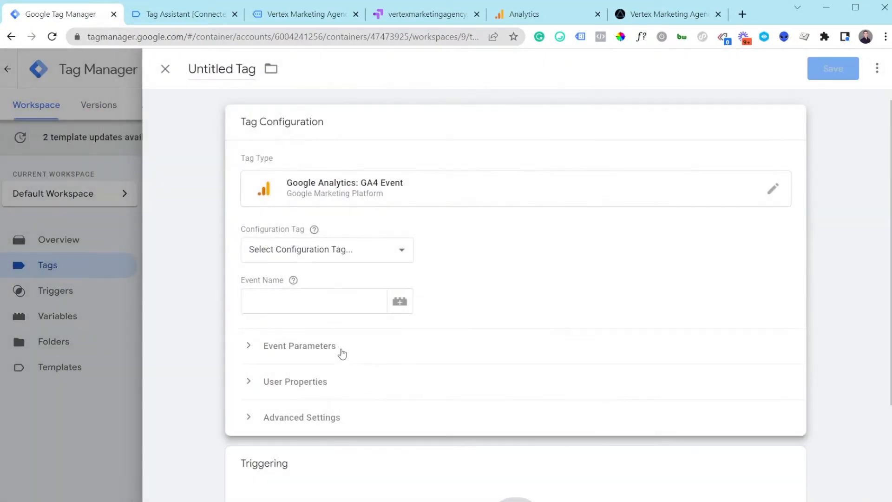
# - Set the event tag's configuration tag to "GA4 - Basic YT" and its event name to "demo_Youtube"
pyautogui.click(304, 306)
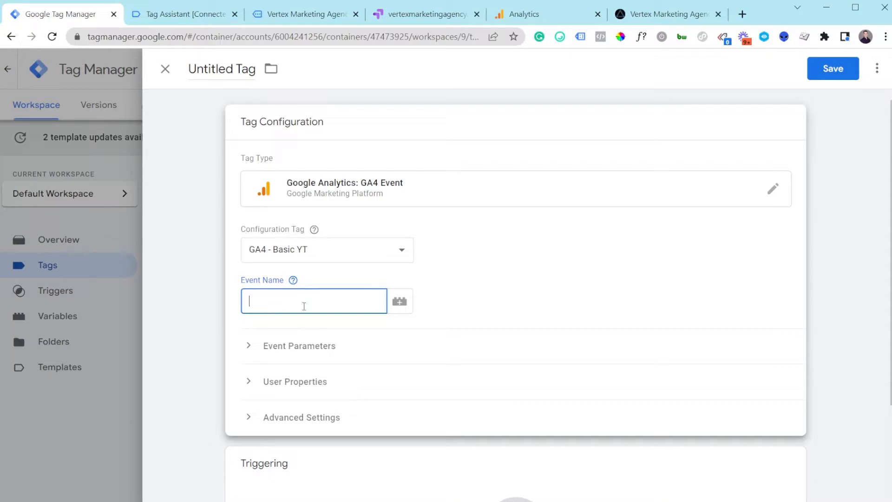
pyautogui.write('demoYoutube')
pyautogui.write('_')
# - Search the triggers for "test" and assign "GA4 Test Trigger" as the tag's firing trigger
pyautogui.scroll(-3, 422, 353)
pyautogui.click(423, 388)
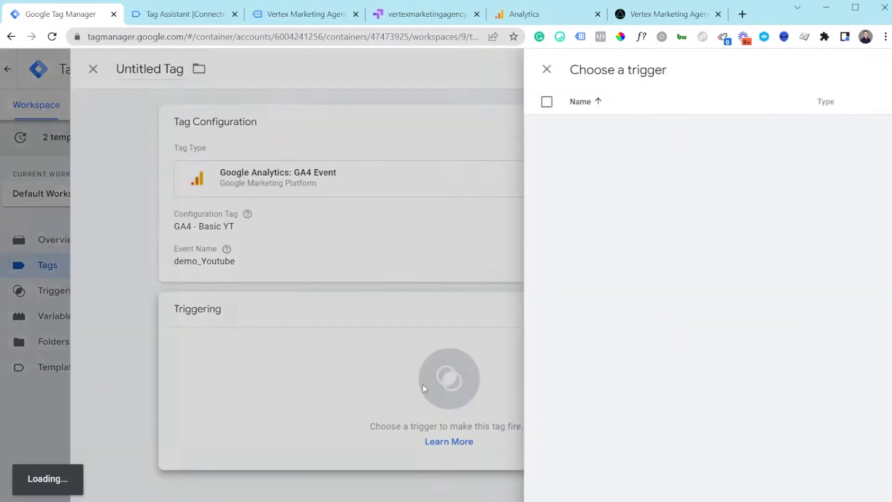
pyautogui.click(830, 70)
pyautogui.write('test')
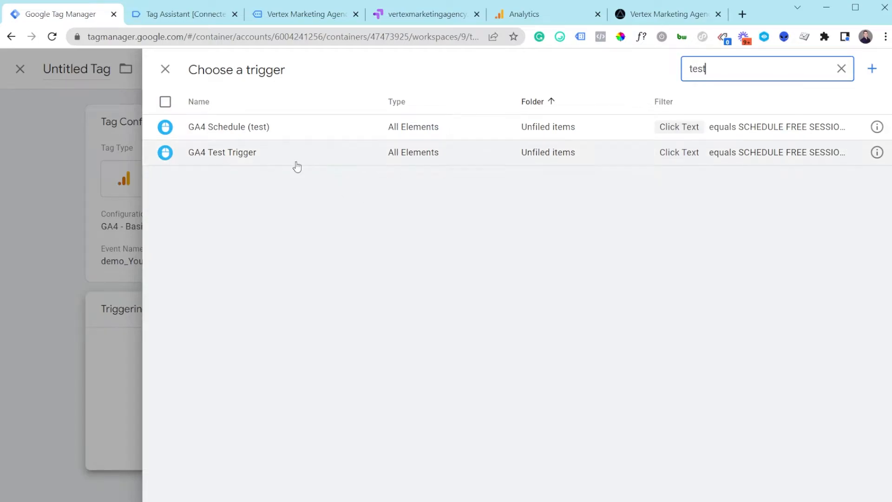
pyautogui.click(294, 160)
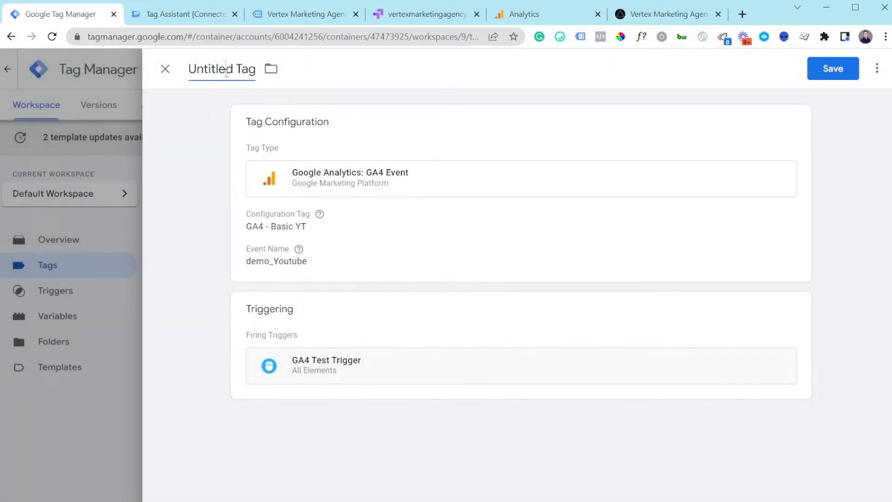
# - Name the tag "GA4 - Demo Youtube"
pyautogui.click(226, 73)
pyautogui.press('BackSpace')
pyautogui.write('GA')
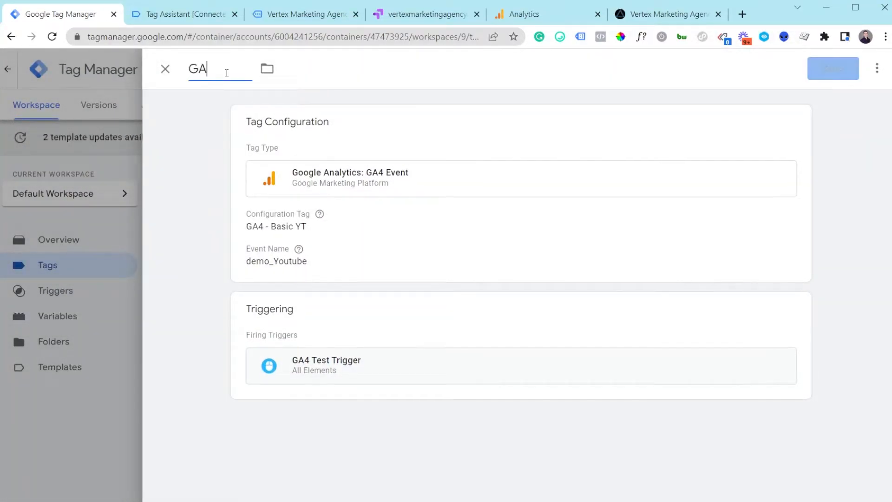
pyautogui.write('4 - Demo Youtube')
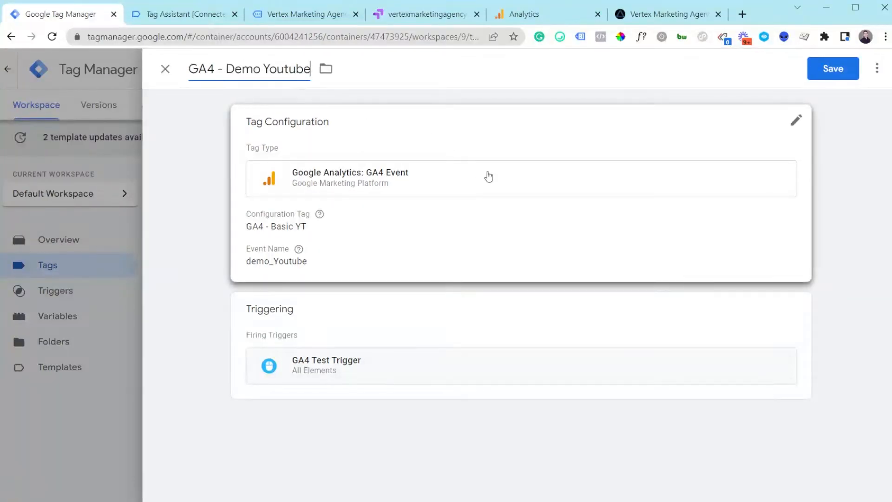
# - Review the available tag types and the event tag's settings, and save the tag
pyautogui.click(490, 177)
pyautogui.click(585, 200)
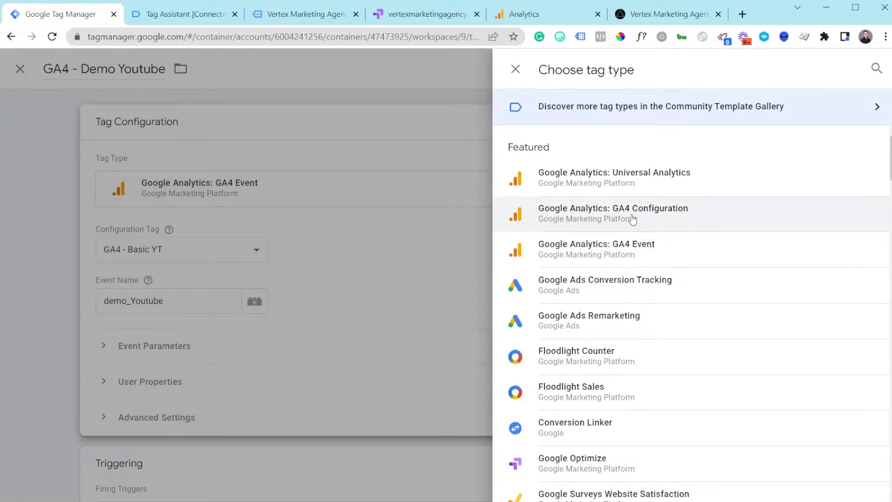
pyautogui.click(389, 283)
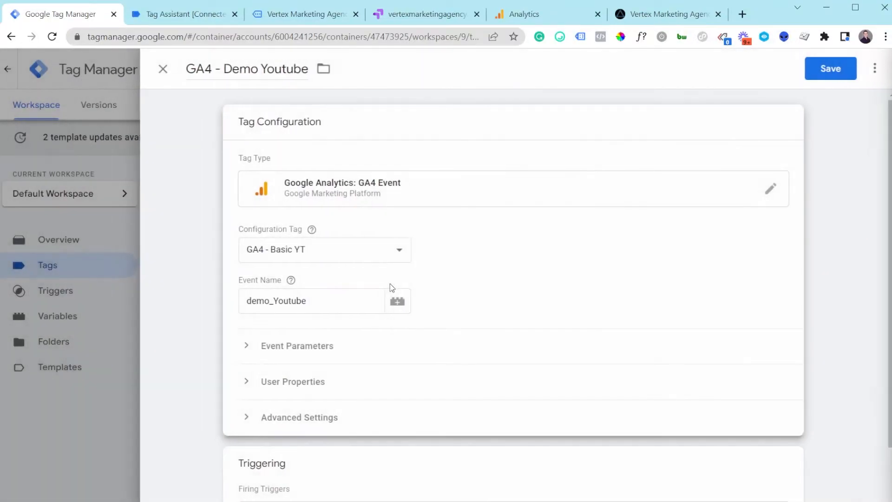
pyautogui.scroll(-1, 460, 321)
pyautogui.scroll(-1, 455, 331)
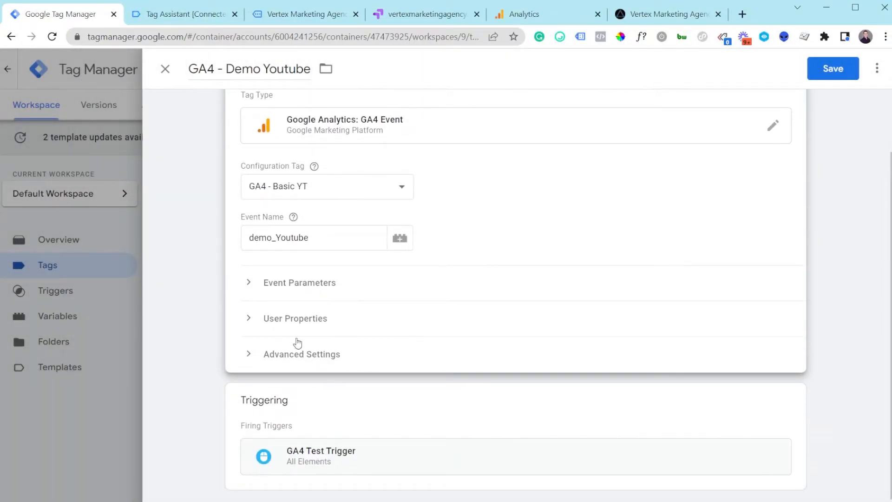
pyautogui.click(844, 69)
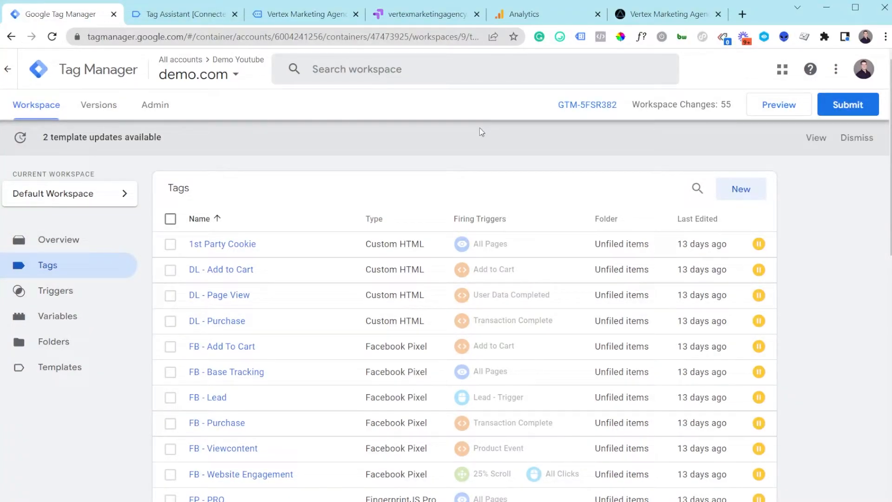
# - Switch to Google Optimize and link the container to the Analytics property "Demo Youtube" with the stream "Demo", and leave the container settings
pyautogui.click(427, 17)
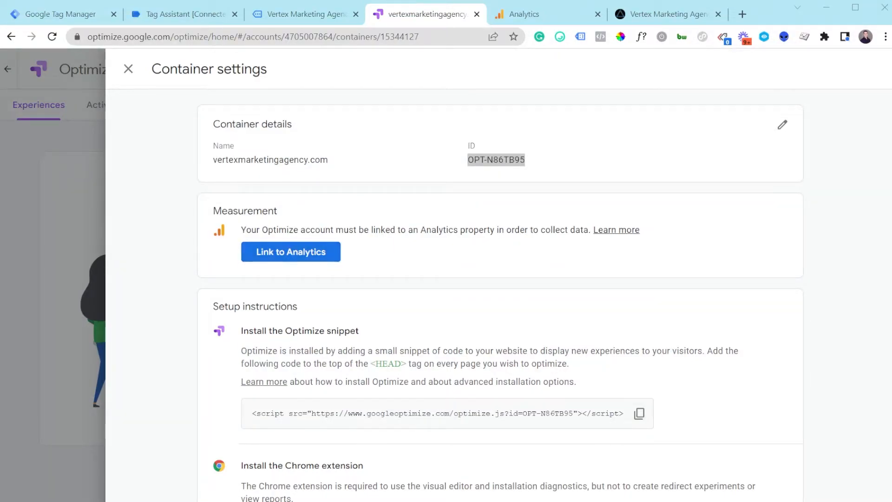
pyautogui.click(129, 68)
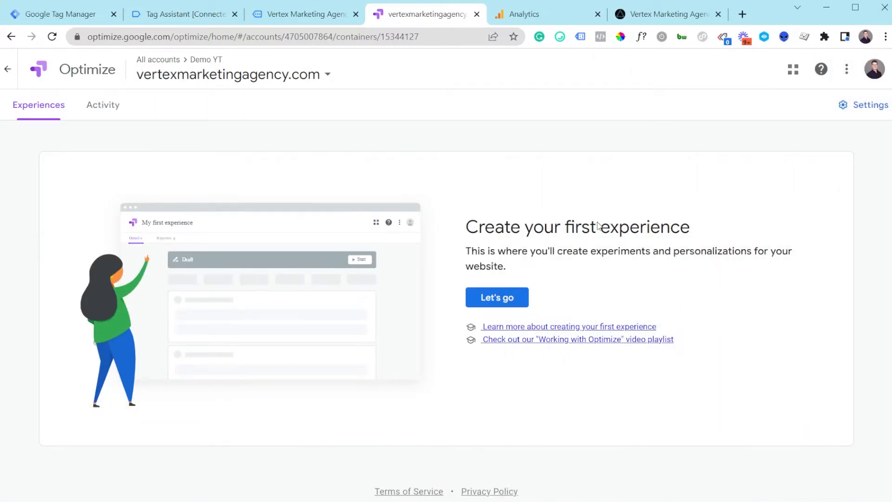
pyautogui.click(858, 109)
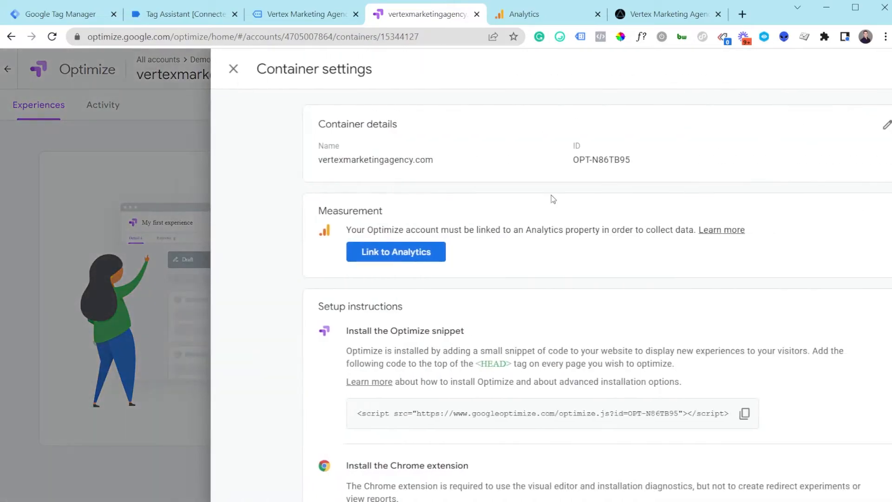
pyautogui.click(289, 252)
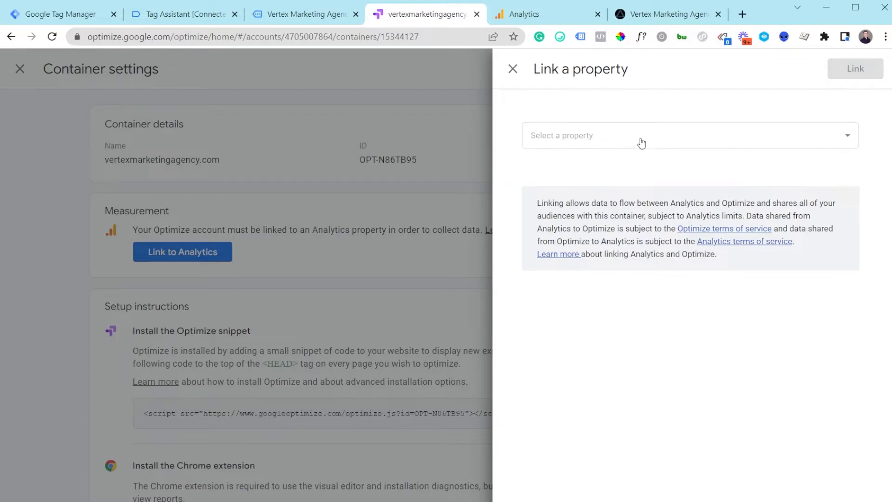
pyautogui.click(640, 139)
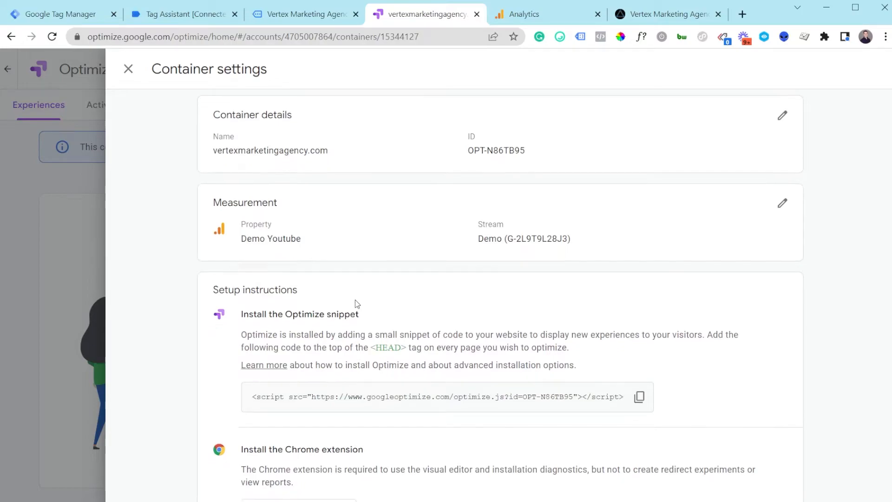
pyautogui.scroll(-2, 356, 303)
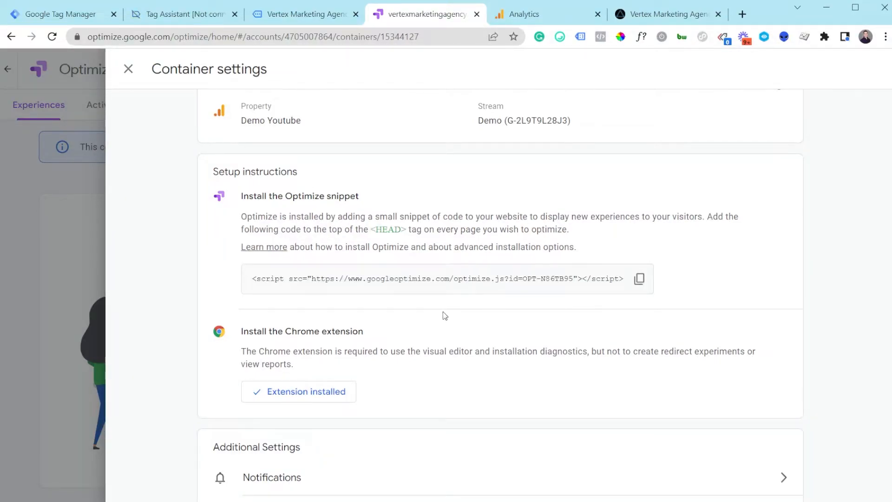
pyautogui.click(129, 68)
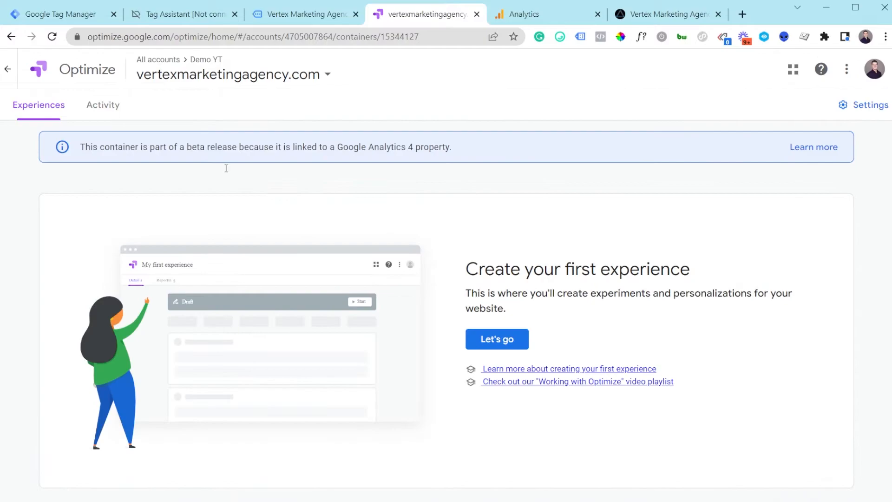
pyautogui.click(497, 339)
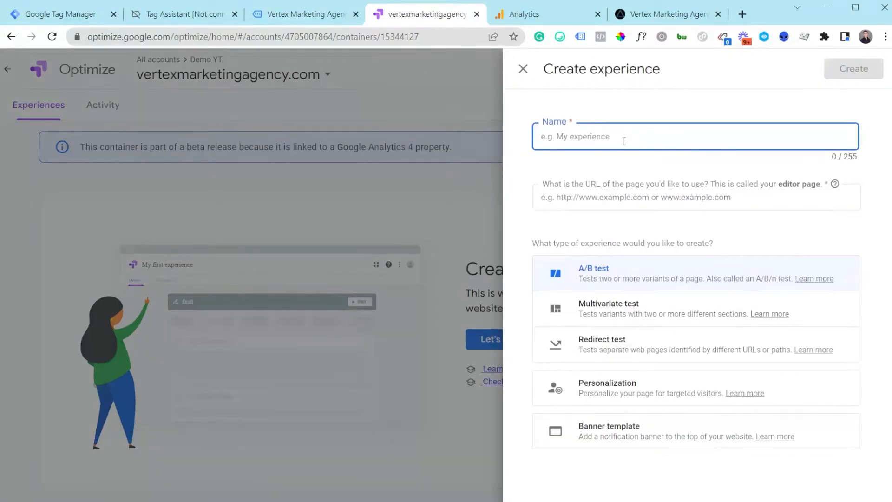
pyautogui.write('Sydney vs Cedric')
pyautogui.click(628, 204)
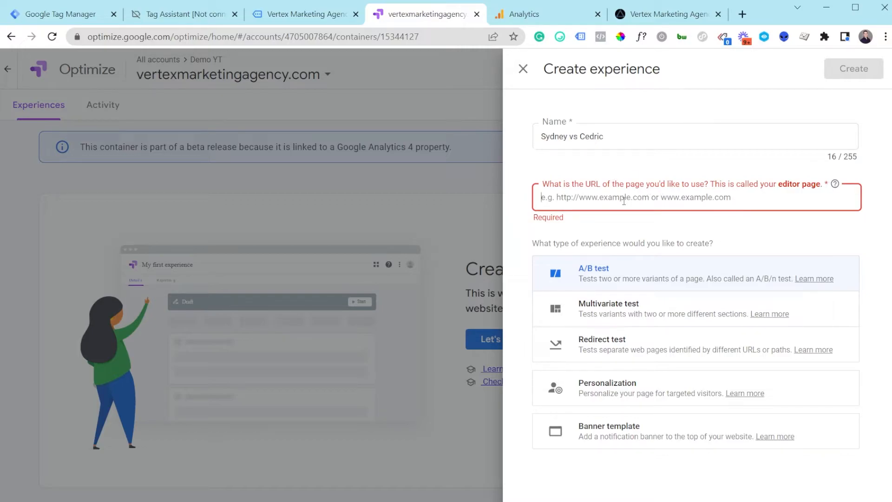
pyautogui.click(697, 10)
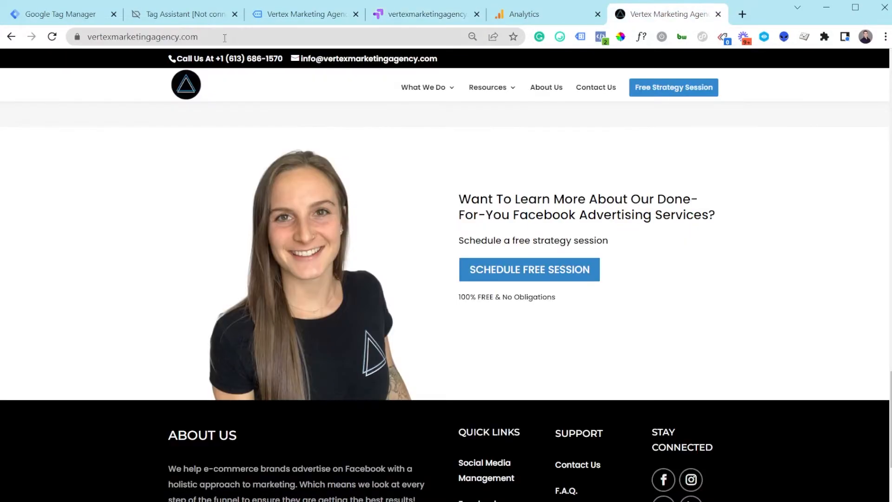
pyautogui.click(224, 37)
pyautogui.hotkey('ctrl', 'c')
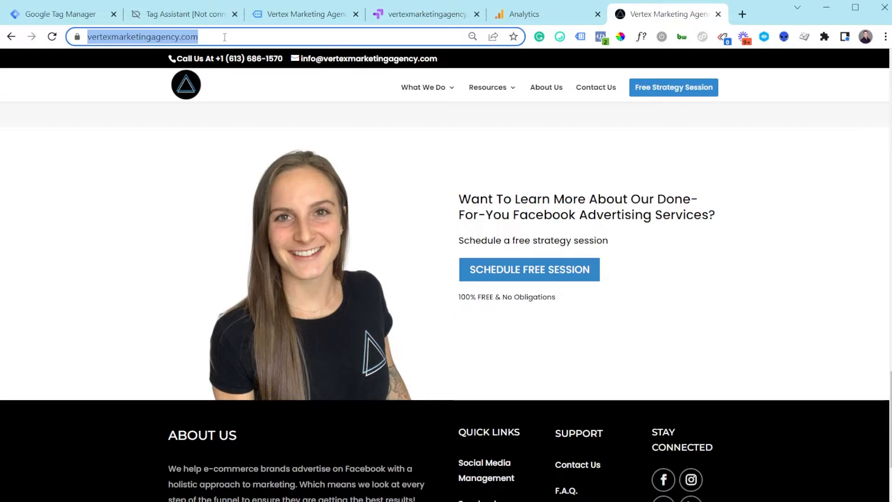
pyautogui.click(421, 14)
pyautogui.hotkey('ctrl', 'v')
pyautogui.click(625, 229)
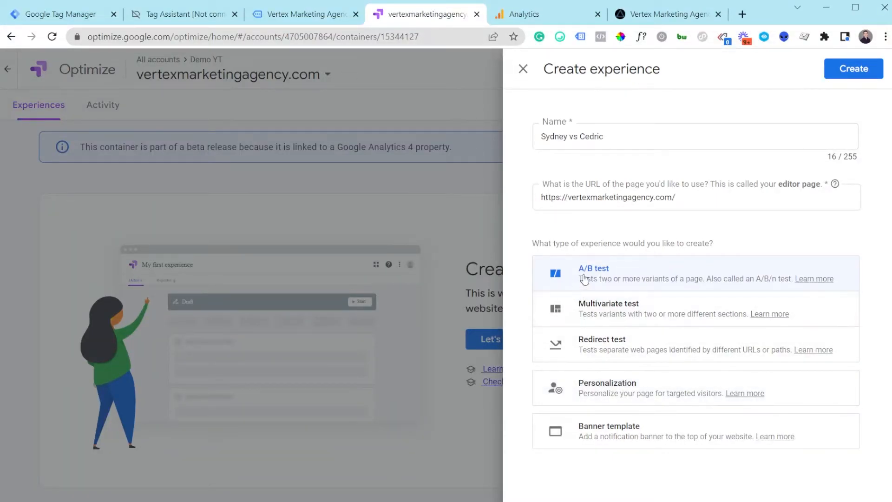
# - Create the experience as an A/B test and add a variant named "Variant 1"
pyautogui.click(851, 69)
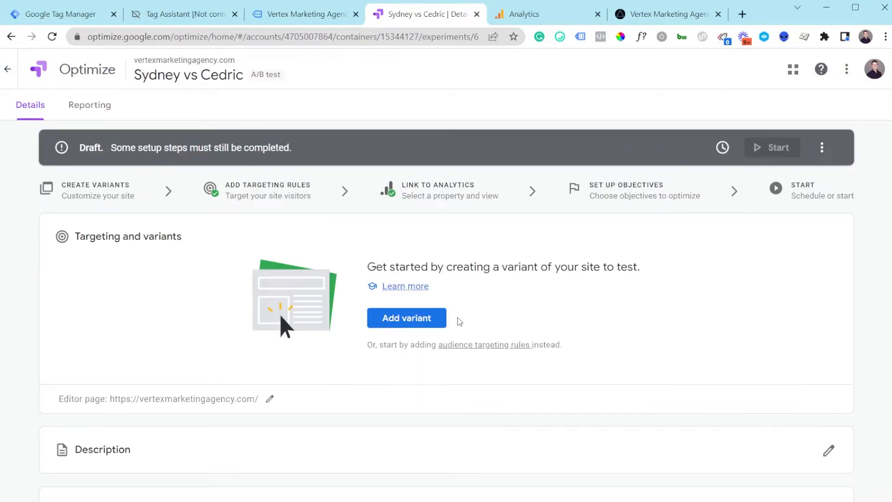
pyautogui.click(411, 326)
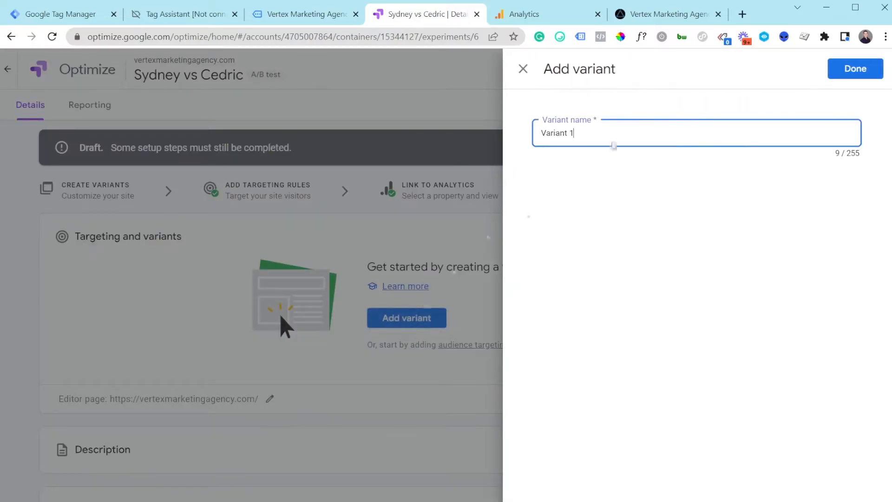
pyautogui.click(868, 70)
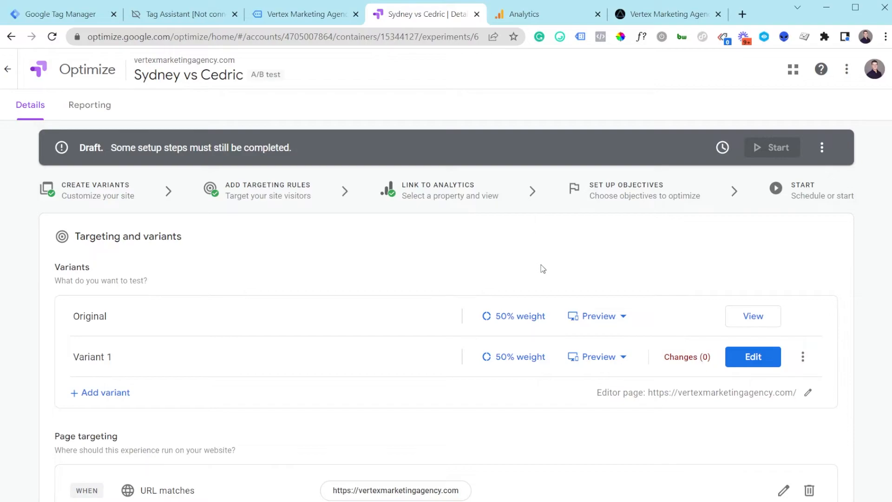
# - Open Variant 1 in the visual editor and replace the source of the portrait beside "Schedule Free Session" with the copied image URL
pyautogui.click(749, 359)
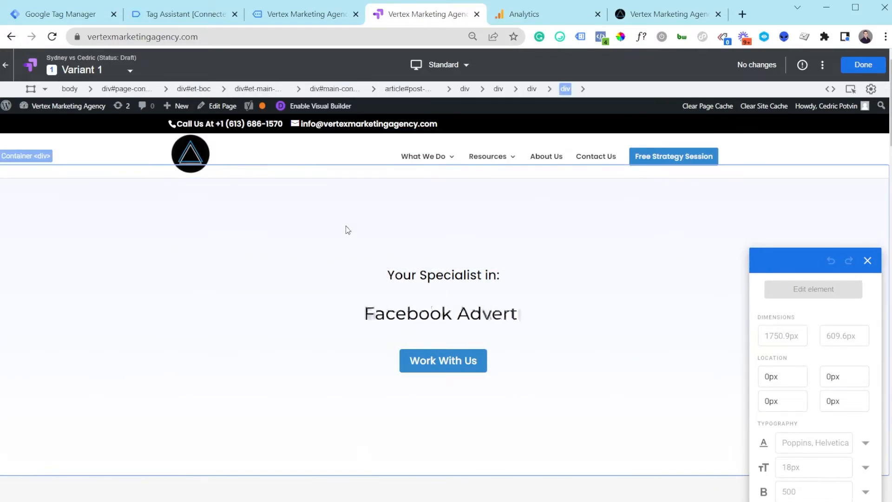
pyautogui.scroll(-3, 361, 336)
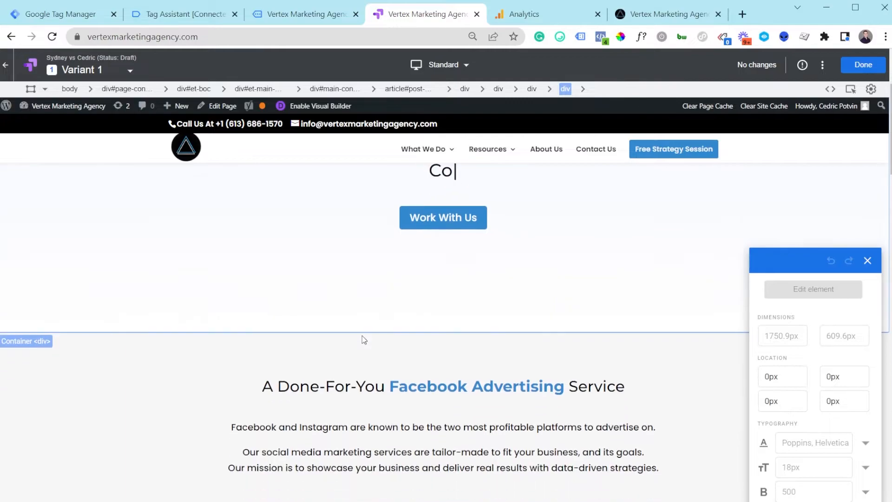
pyautogui.scroll(-1, 364, 338)
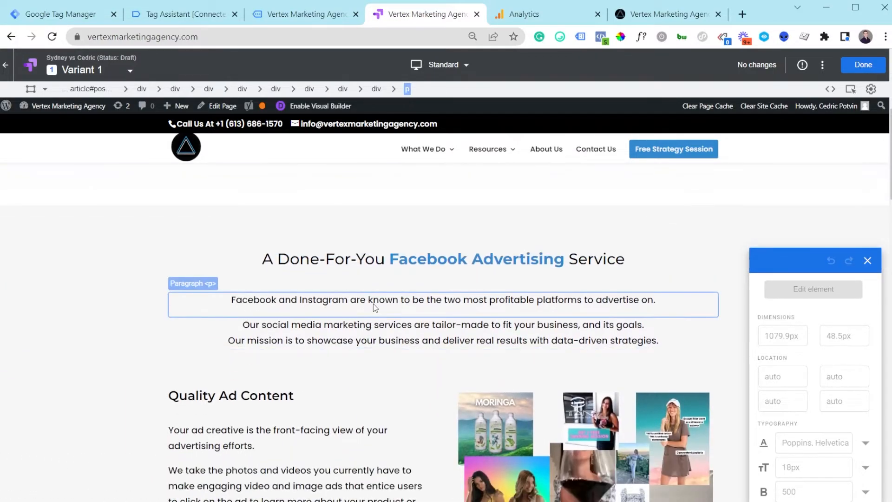
pyautogui.scroll(-1, 394, 401)
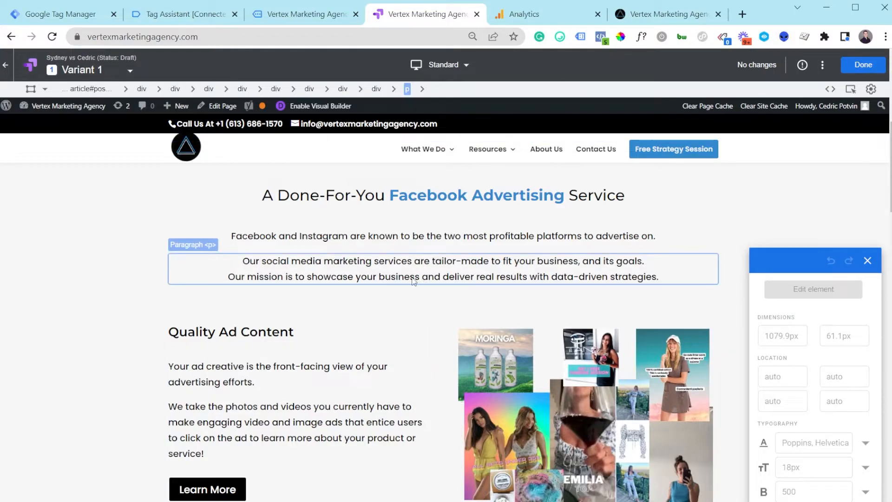
pyautogui.scroll(-2, 279, 288)
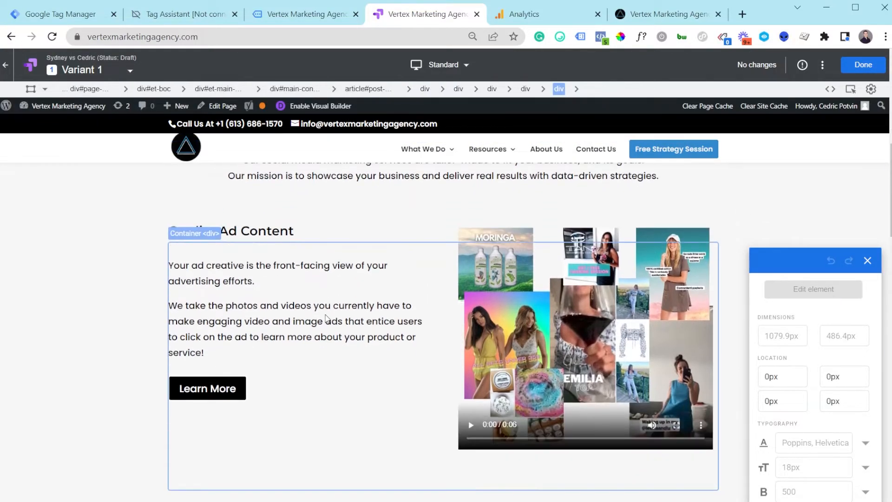
pyautogui.scroll(-4, 264, 295)
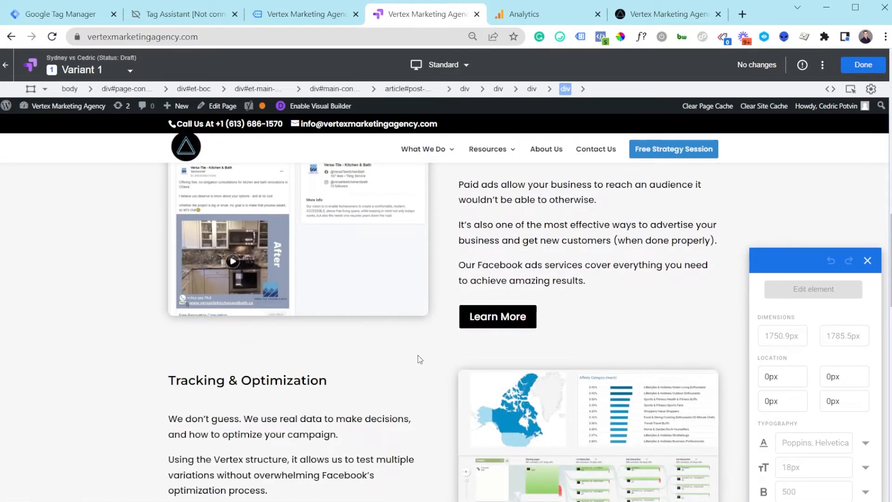
pyautogui.scroll(-10, 404, 358)
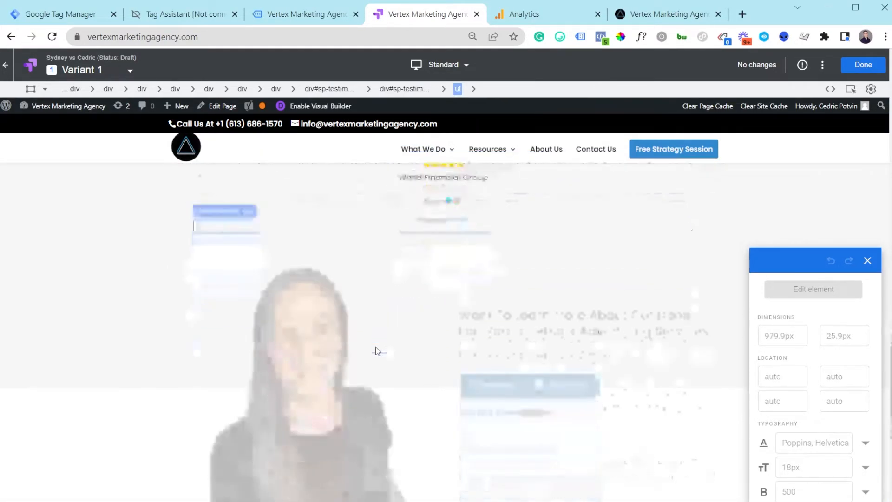
pyautogui.scroll(3, 286, 390)
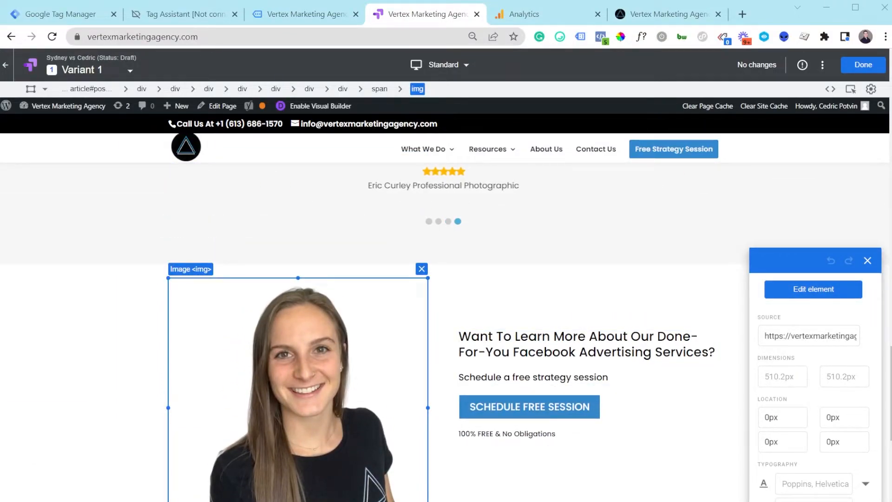
pyautogui.scroll(-1, 529, 326)
pyautogui.click(798, 335)
pyautogui.hotkey('ctrl', 'a')
pyautogui.hotkey('ctrl', 'v')
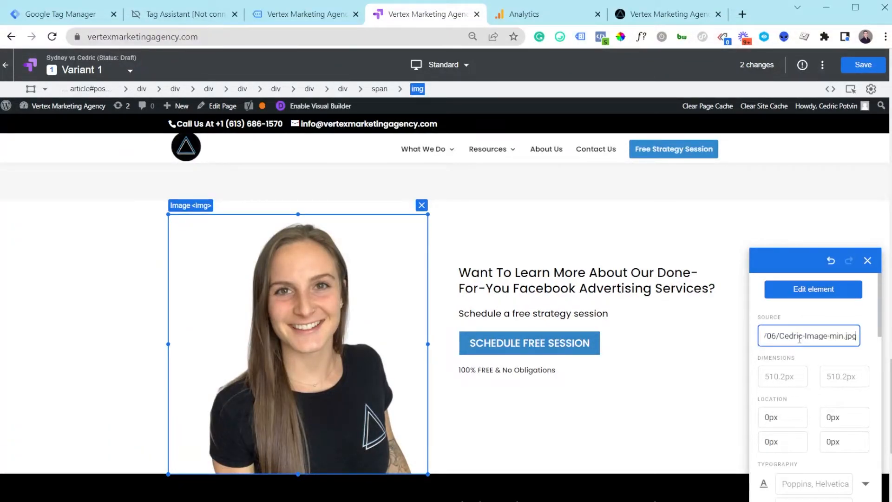
# - Check the portrait's new source address, save the variant's changes and leave the visual editor
pyautogui.moveTo(818, 336); pyautogui.dragTo(806, 336)
pyautogui.hotkey('ctrl', 'a')
pyautogui.click(782, 332)
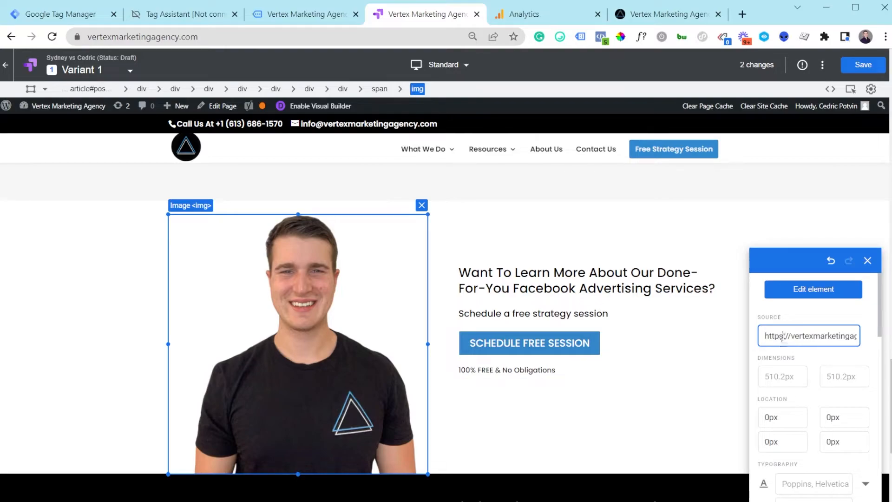
pyautogui.moveTo(769, 334); pyautogui.dragTo(837, 335)
pyautogui.click(837, 335)
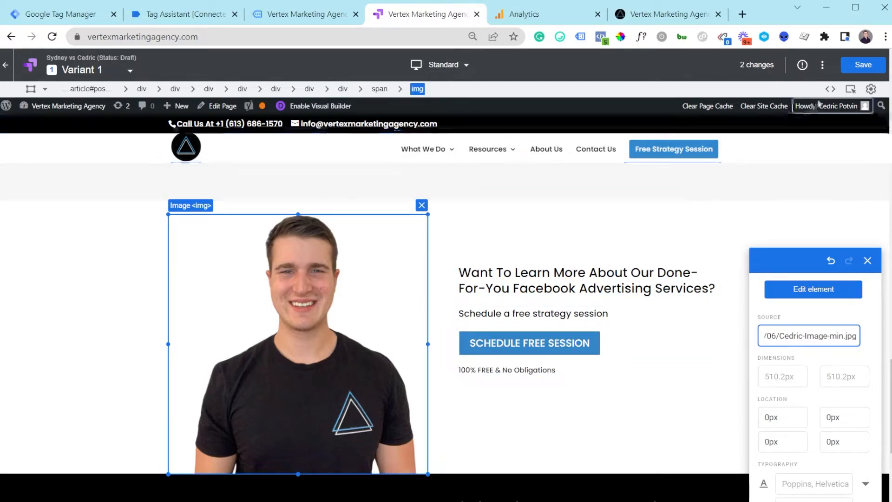
pyautogui.click(861, 67)
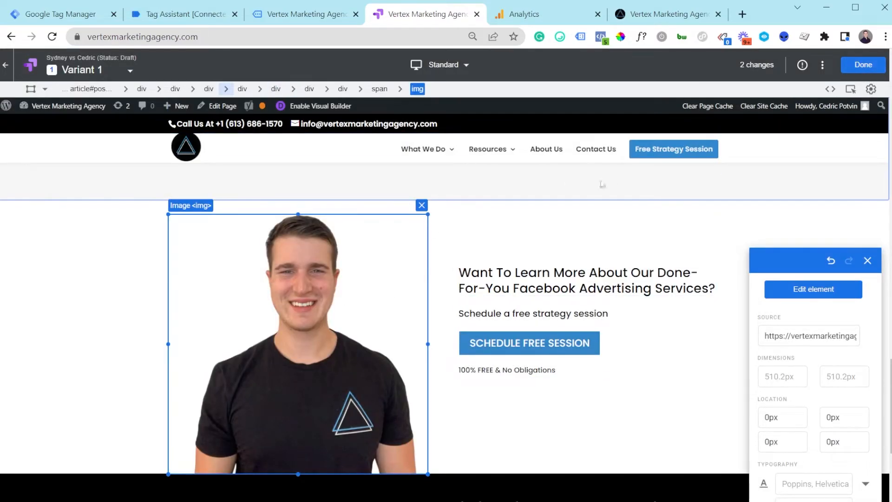
pyautogui.click(864, 67)
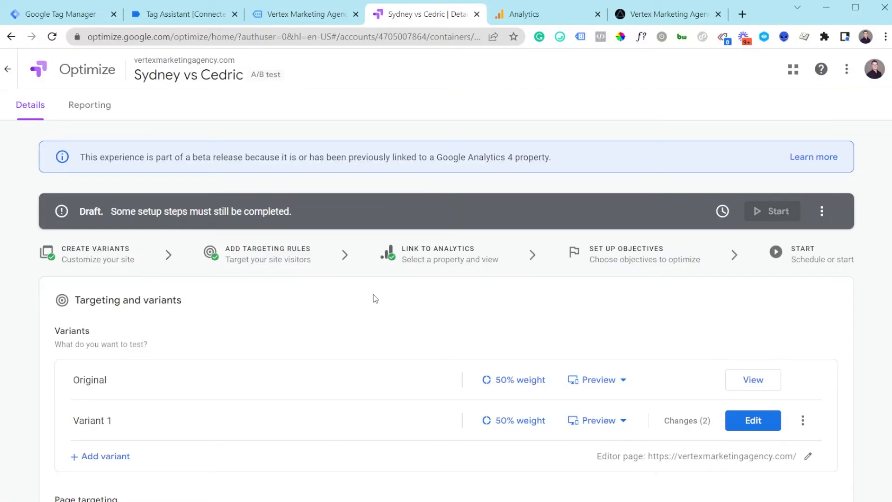
# - Switch to the live website to view the original portrait section, and return to the Optimize experience
pyautogui.scroll(-1, 234, 360)
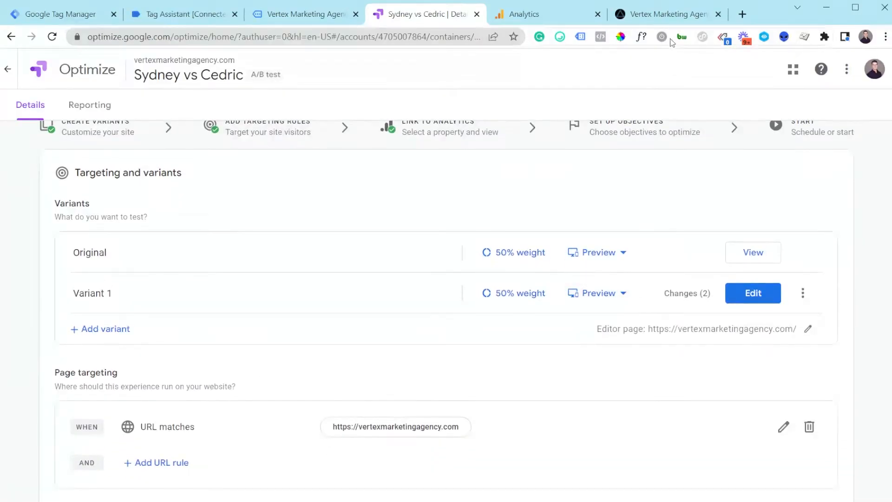
pyautogui.click(665, 14)
pyautogui.scroll(2, 371, 248)
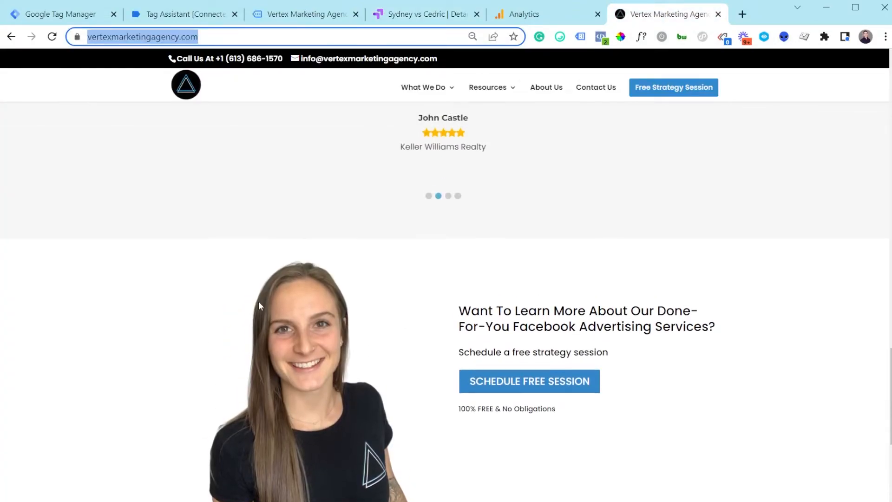
pyautogui.click(326, 274)
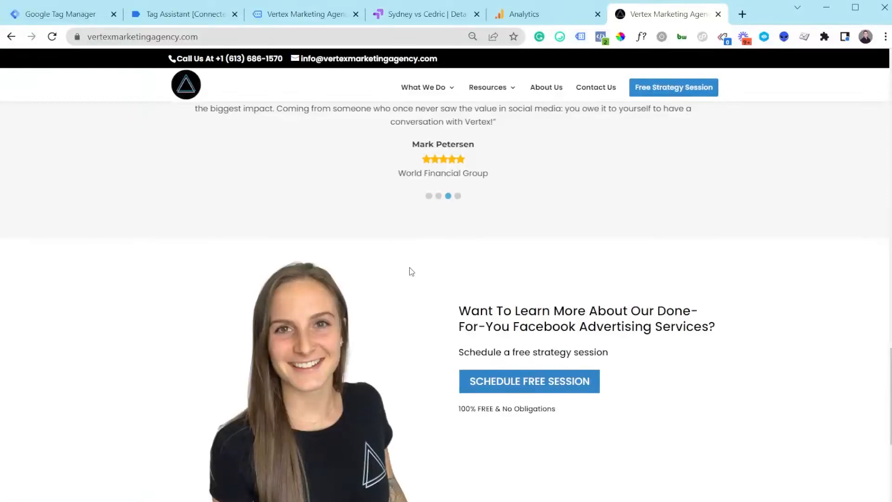
pyautogui.click(430, 14)
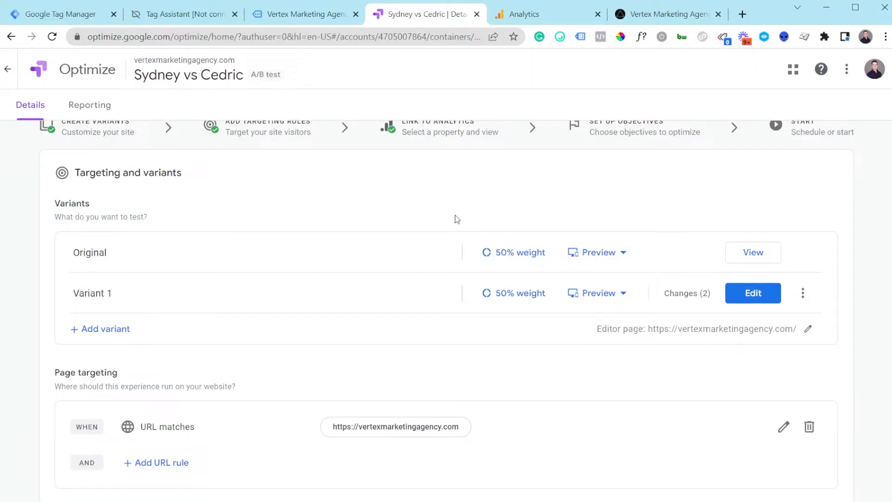
# - Examine the traffic weight distribution of the variants and the preview options of the original, leaving both unchanged
pyautogui.click(508, 260)
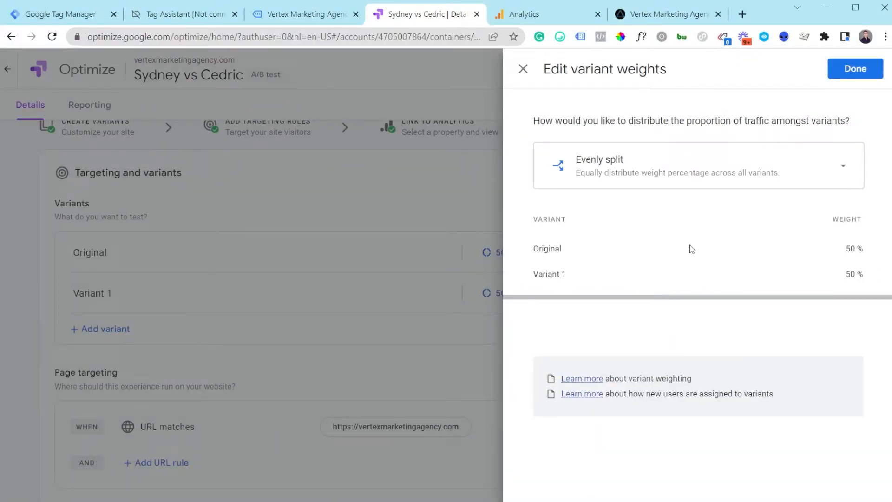
pyautogui.click(523, 69)
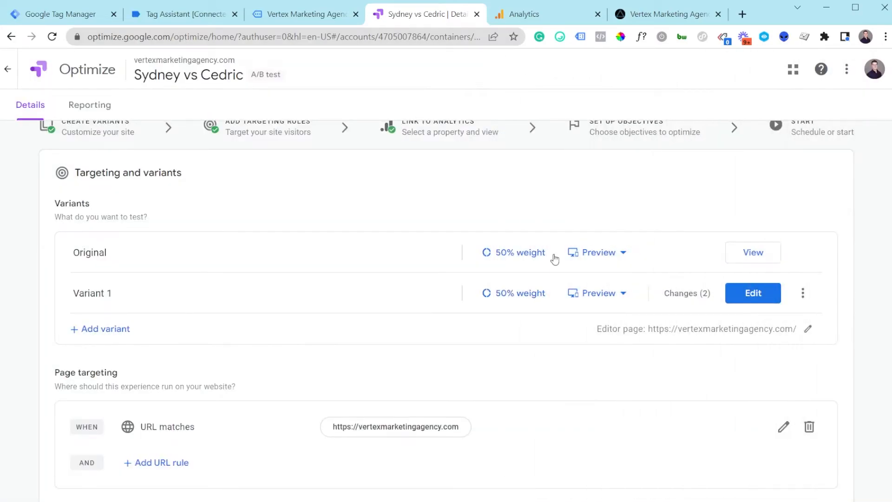
pyautogui.click(606, 254)
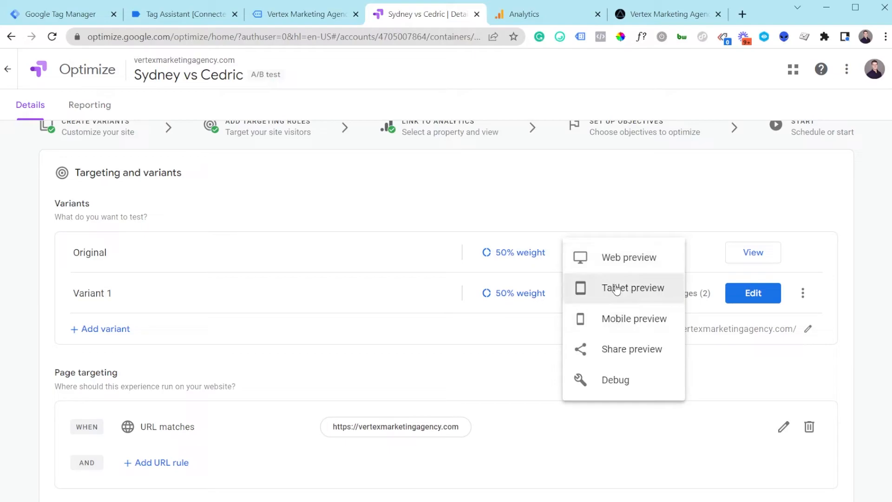
pyautogui.click(623, 200)
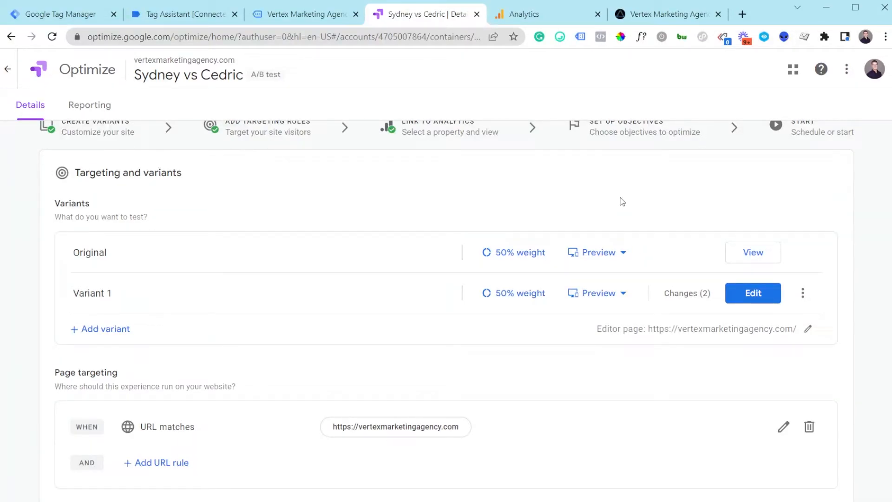
# - Review the experience's page targeting, audience targeting, Analytics link and objectives sections
pyautogui.scroll(-3, 595, 328)
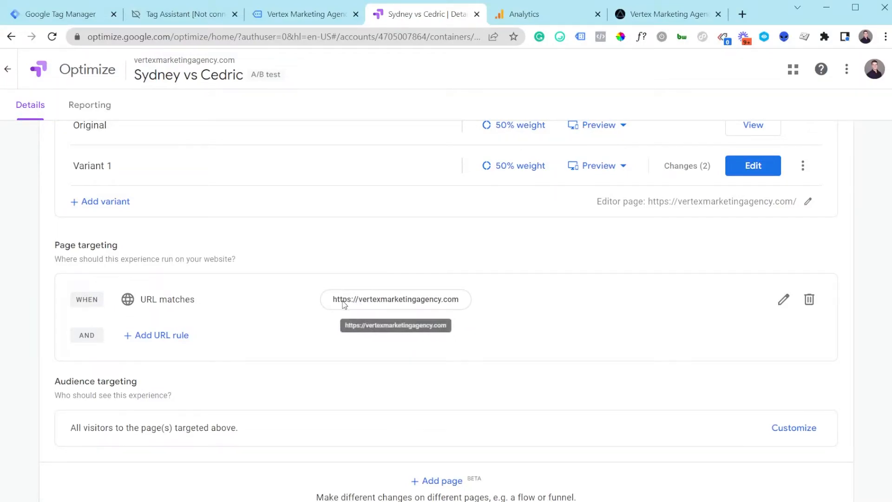
pyautogui.scroll(2, 327, 276)
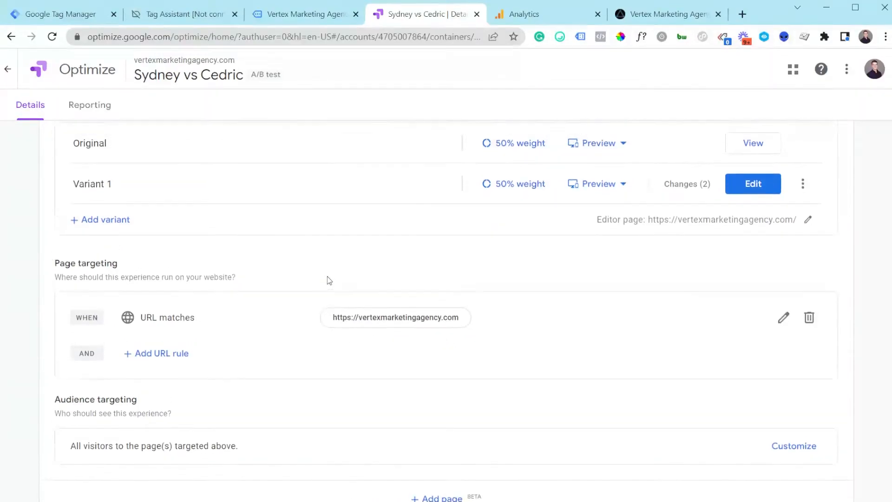
pyautogui.scroll(-1, 312, 306)
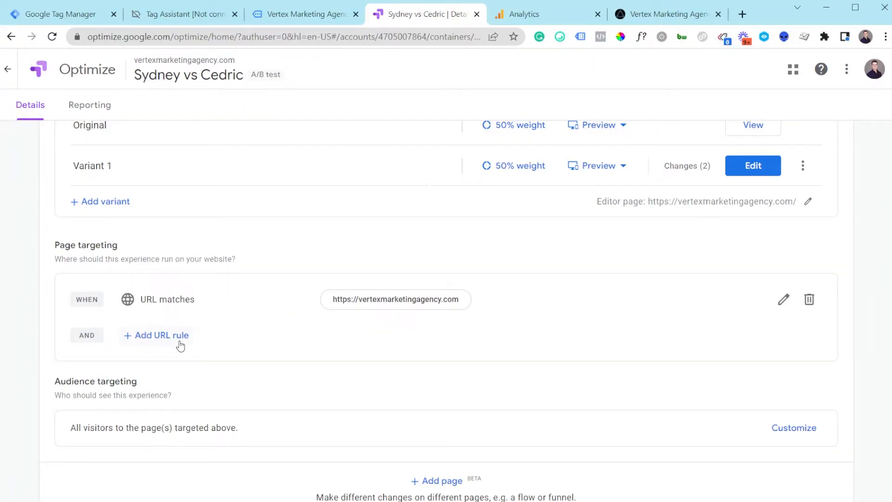
pyautogui.scroll(-4, 373, 346)
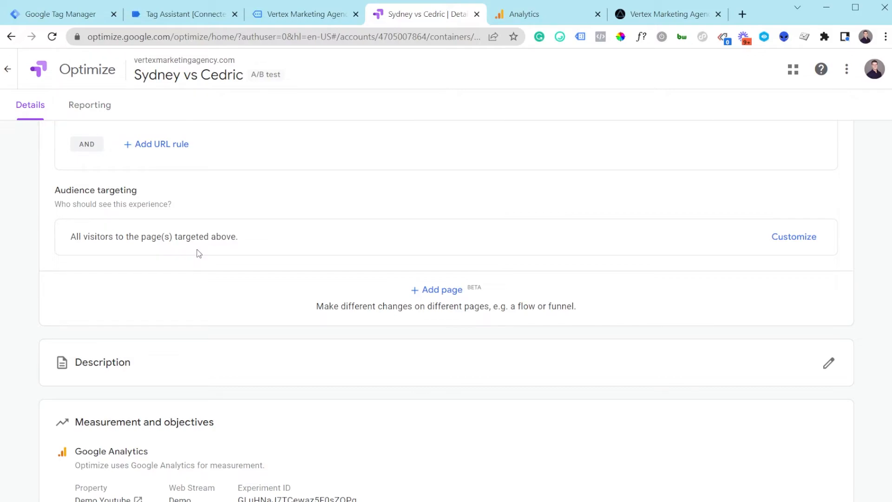
pyautogui.scroll(-3, 298, 302)
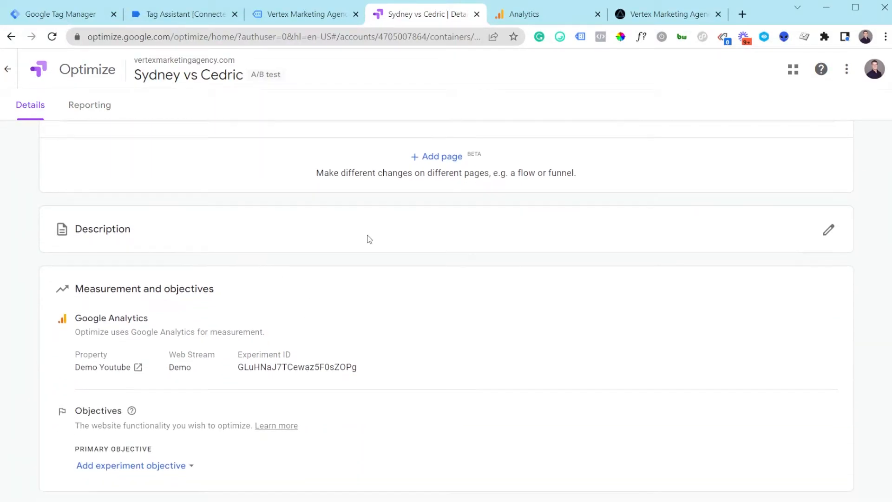
pyautogui.scroll(-3, 367, 238)
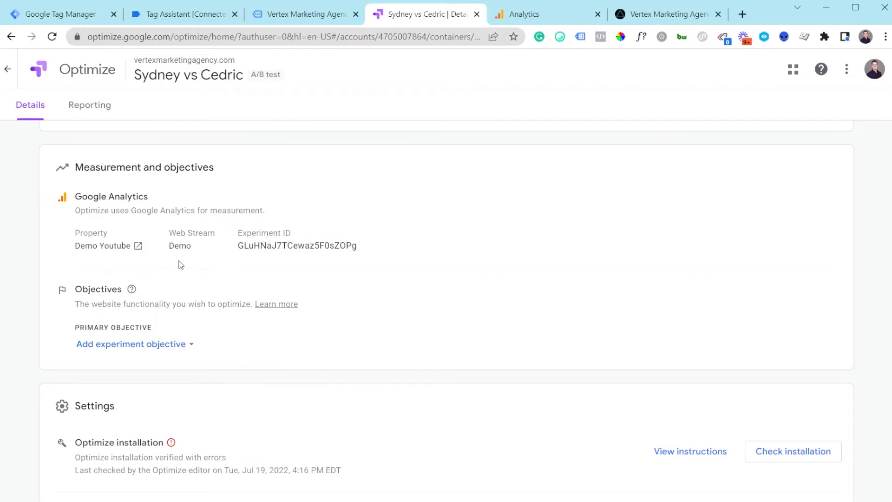
pyautogui.scroll(-1, 184, 249)
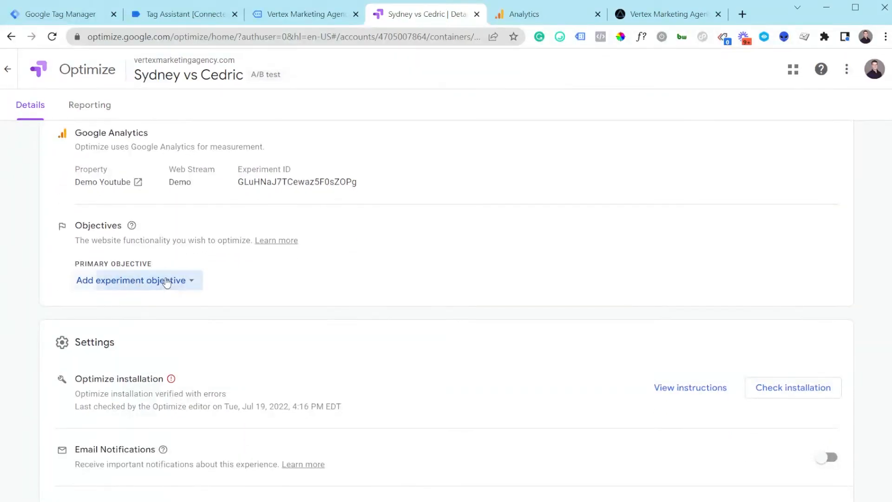
# - Start a custom objective as the experiment's primary objective, ready for its event name
pyautogui.click(168, 280)
pyautogui.click(138, 343)
pyautogui.click(534, 174)
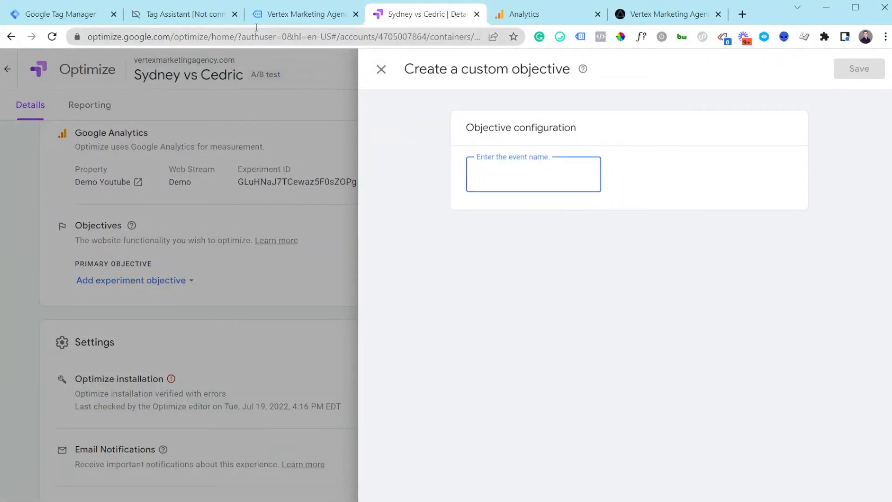
# - Switch to Google Tag Manager, search the tags for "ga4" and open the tag "GA4 - Basic YT"
pyautogui.click(38, 19)
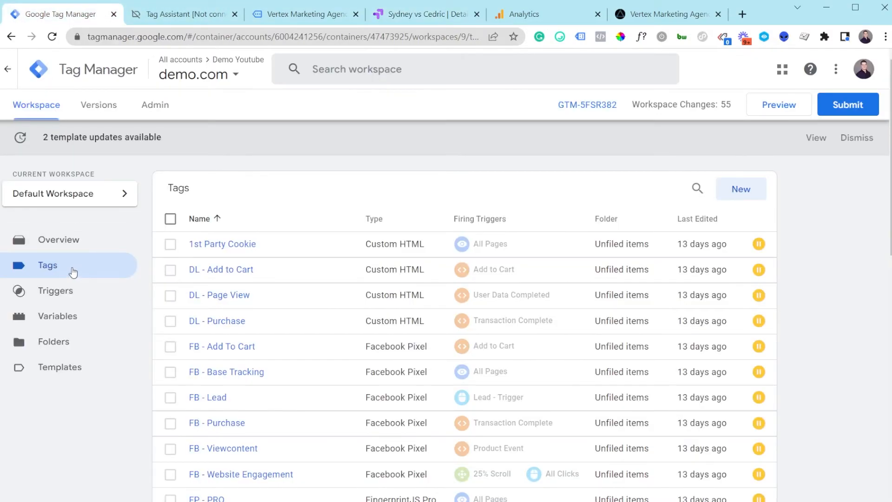
pyautogui.scroll(-3, 511, 241)
pyautogui.scroll(3, 686, 143)
pyautogui.click(697, 188)
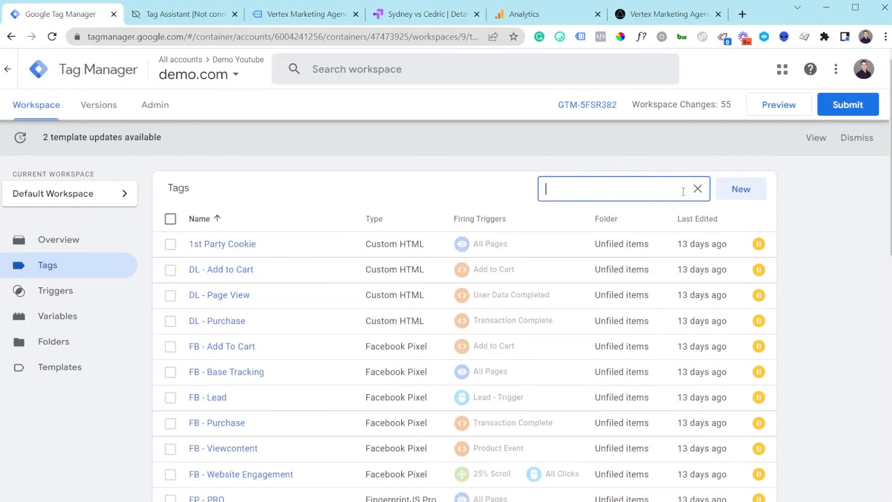
pyautogui.write('ga4')
pyautogui.click(230, 317)
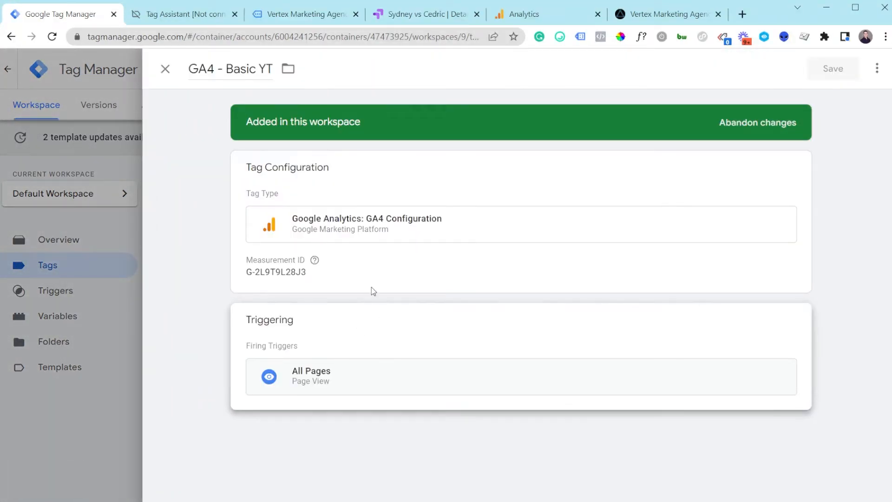
# - Close the basic configuration tag, open the tag "GA4 - Demo Youtube" and copy its event name
pyautogui.click(330, 284)
pyautogui.click(99, 326)
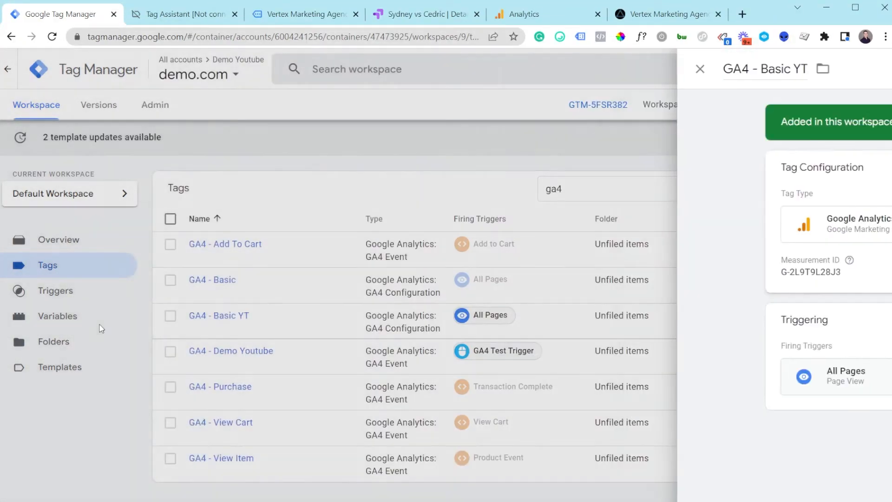
pyautogui.click(249, 352)
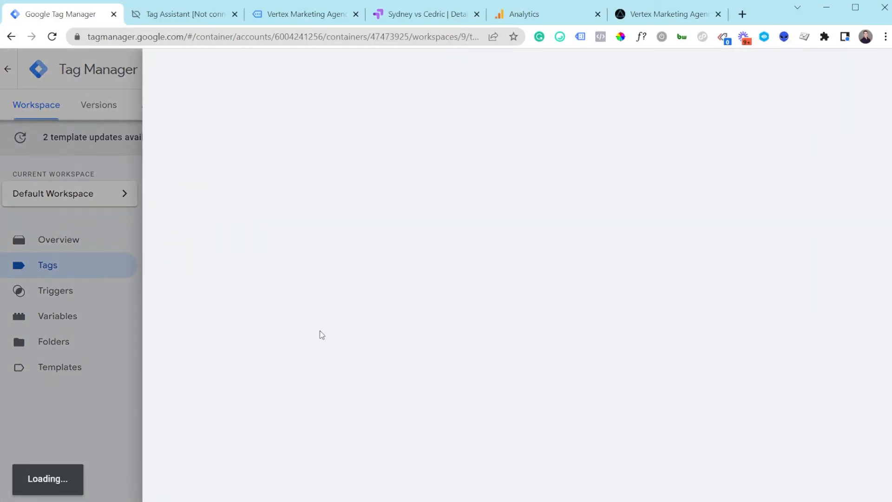
pyautogui.click(357, 308)
pyautogui.moveTo(319, 345); pyautogui.dragTo(252, 354)
pyautogui.hotkey('ctrl', 'c')
pyautogui.click(318, 350)
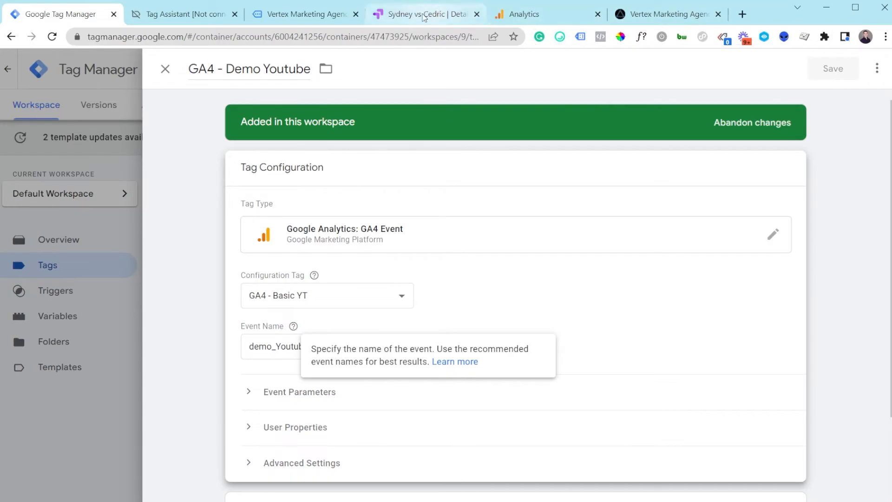
# - Switch to Google Optimize, enter demo_Youtube as the custom objective's event name and save the objective
pyautogui.click(408, 15)
pyautogui.hotkey('ctrl', 'v')
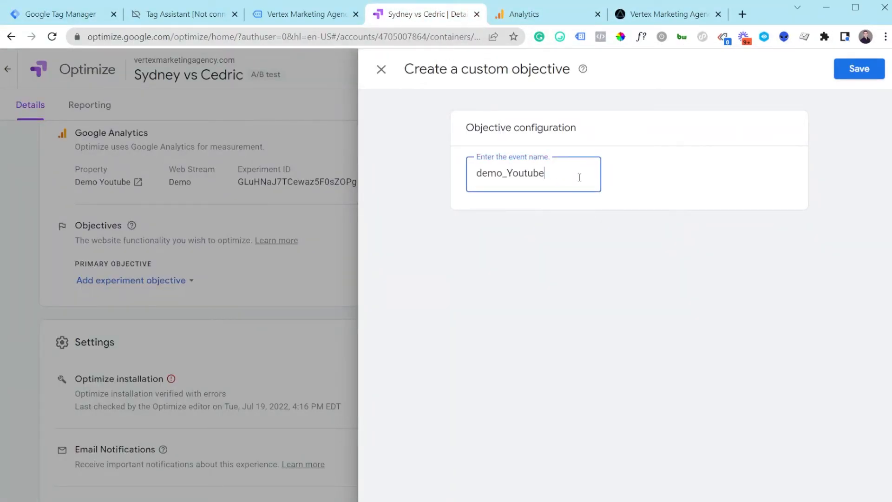
pyautogui.click(842, 66)
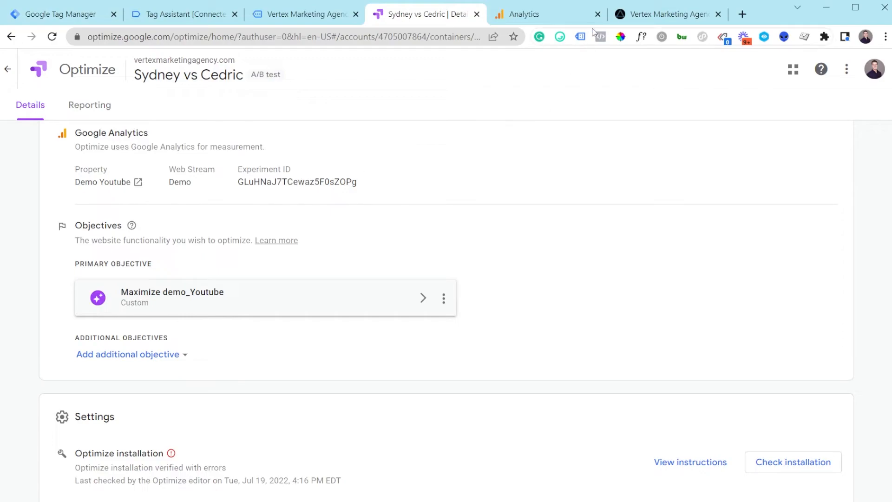
# - Switch to Google Analytics and view the existing events of the Demo Youtube property
pyautogui.click(534, 14)
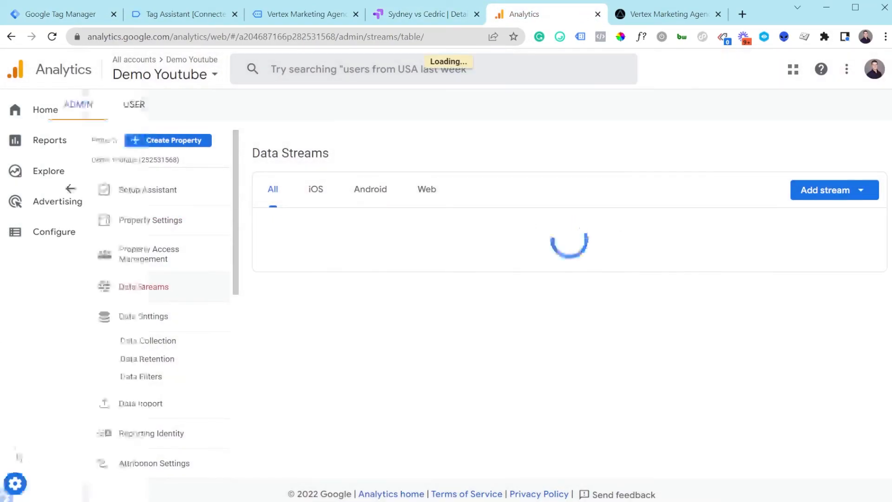
pyautogui.click(59, 234)
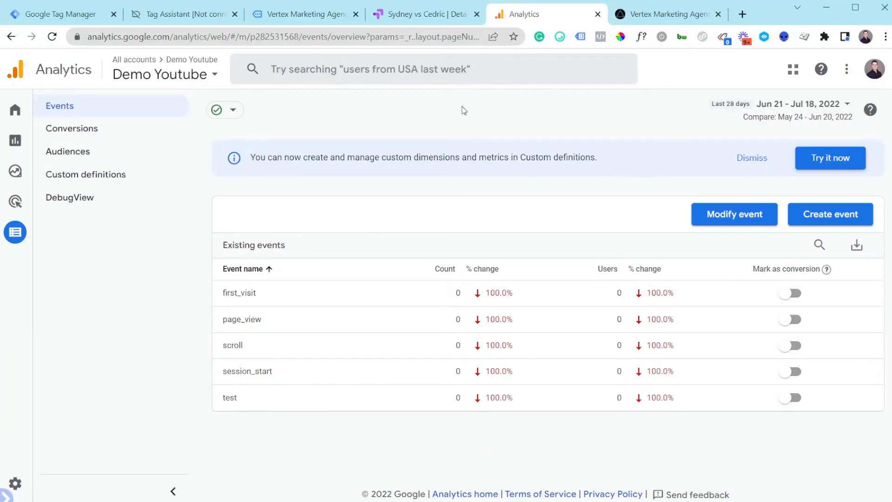
# - Return to Google Optimize, review the experience's objective, variants and settings, and run the Optimize installation check
pyautogui.click(445, 23)
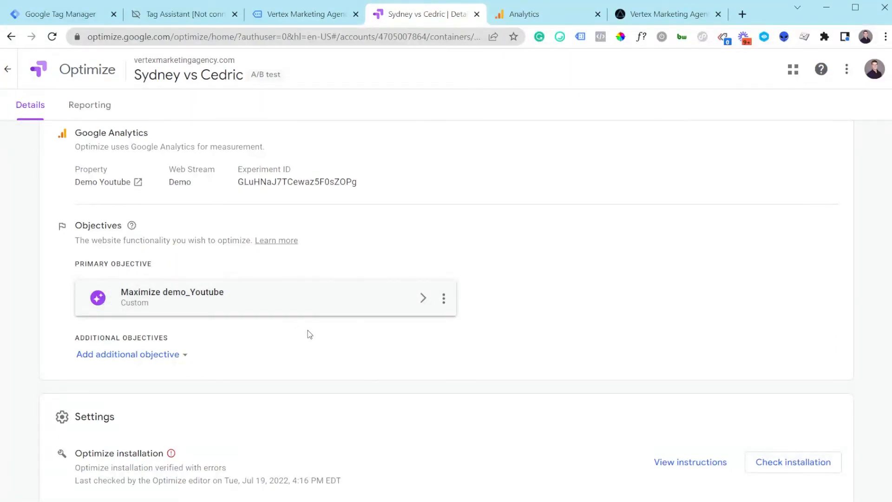
pyautogui.scroll(2, 285, 339)
pyautogui.scroll(-1, 332, 345)
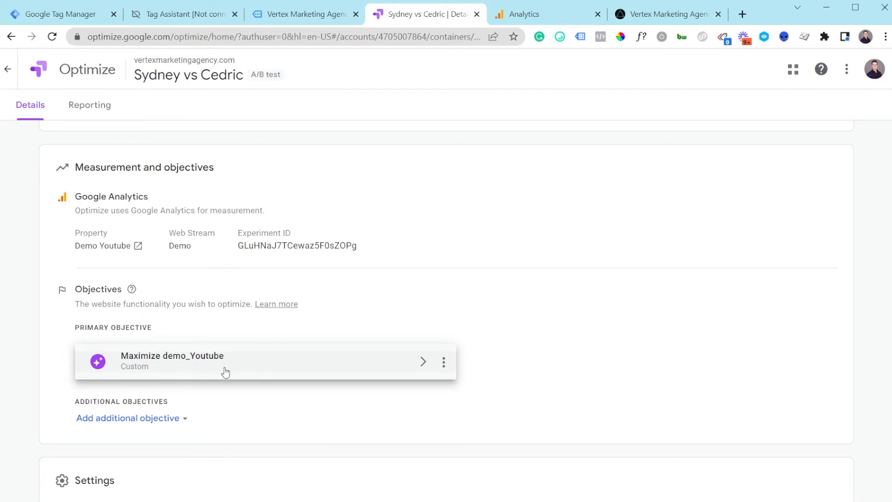
pyautogui.scroll(1, 325, 367)
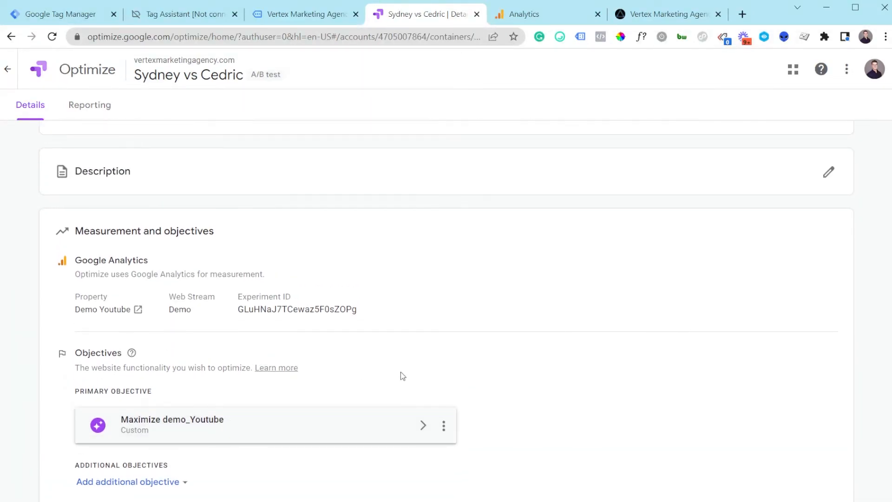
pyautogui.scroll(10, 402, 376)
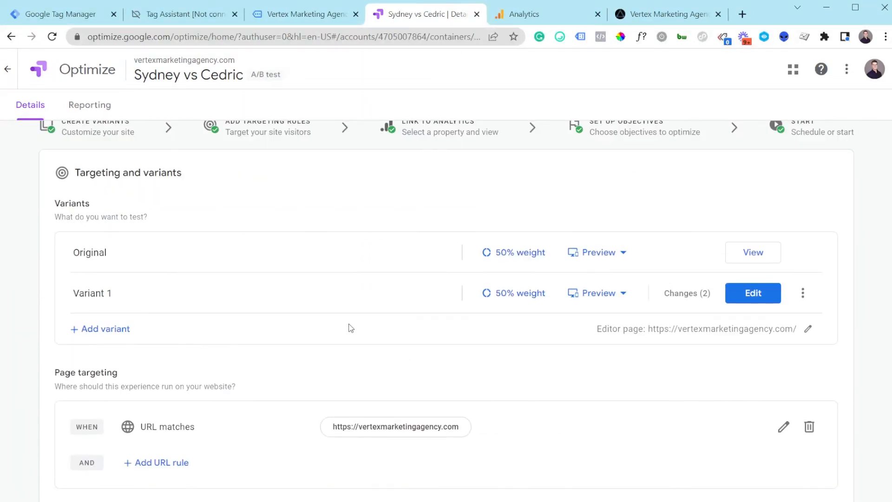
pyautogui.scroll(-1, 156, 385)
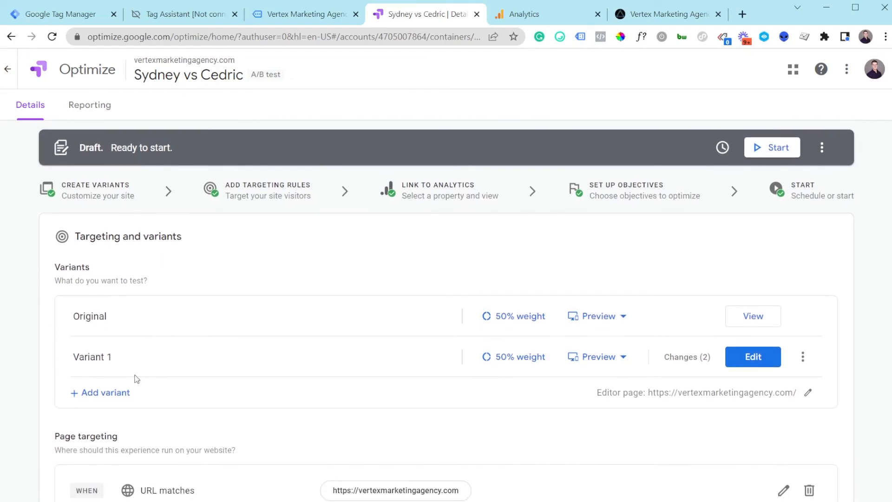
pyautogui.scroll(-15, 195, 364)
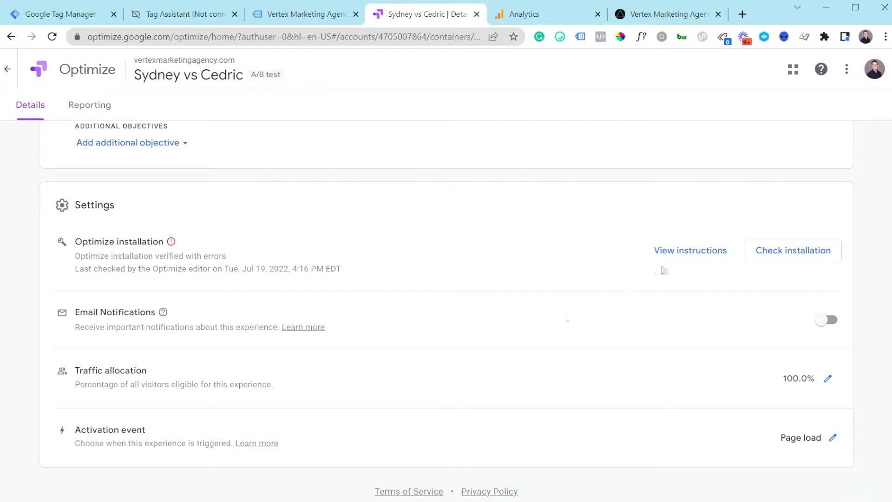
pyautogui.click(790, 256)
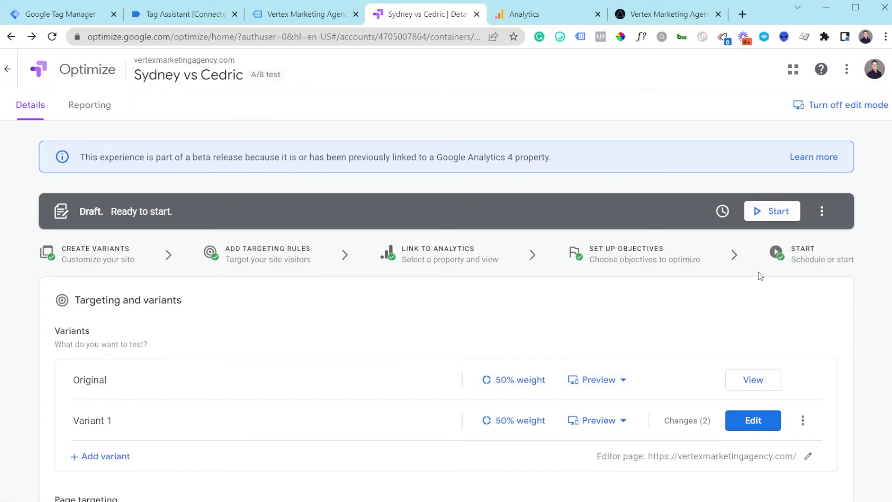
# - Start the A/B test experiment after a look at the Tag Manager tags, and open its reporting page
pyautogui.click(766, 213)
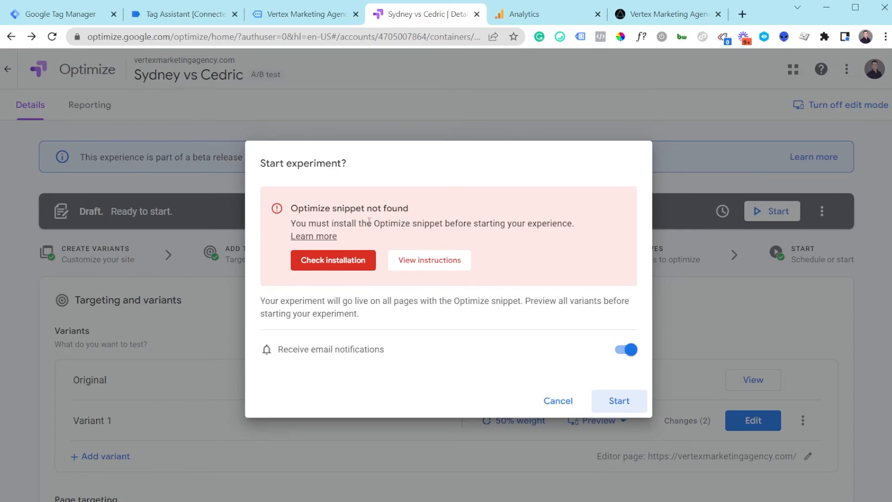
pyautogui.click(60, 14)
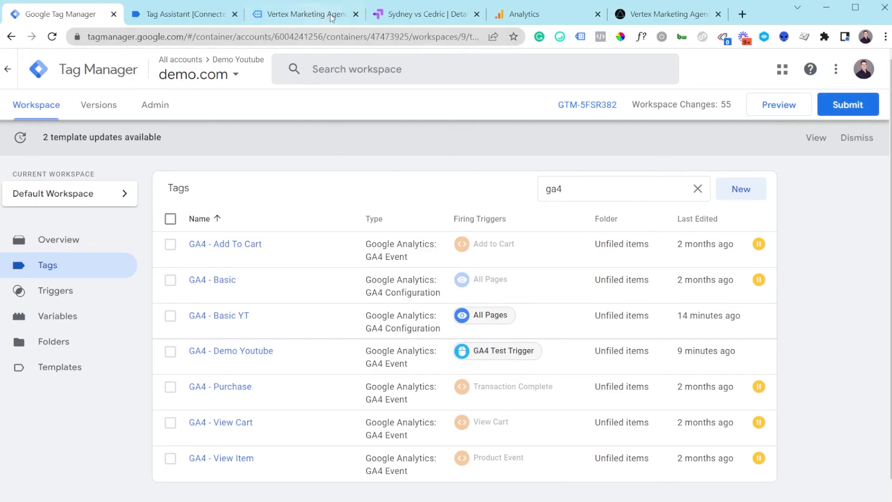
pyautogui.click(403, 15)
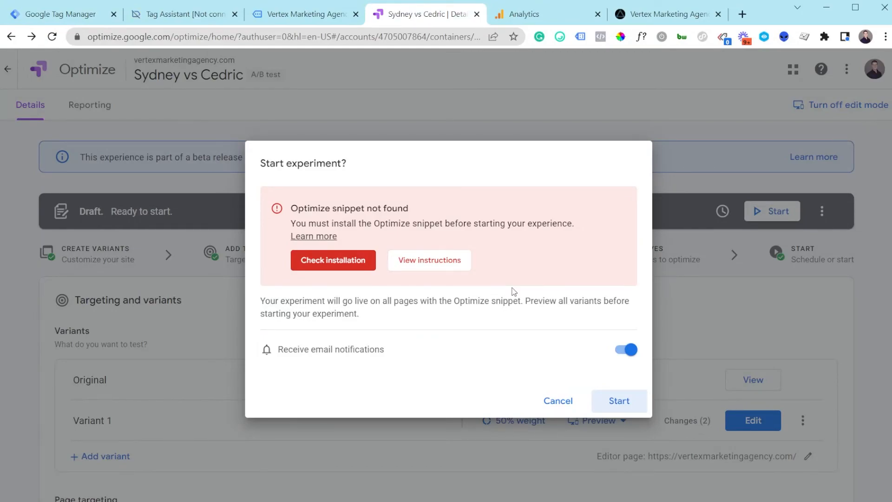
pyautogui.click(615, 404)
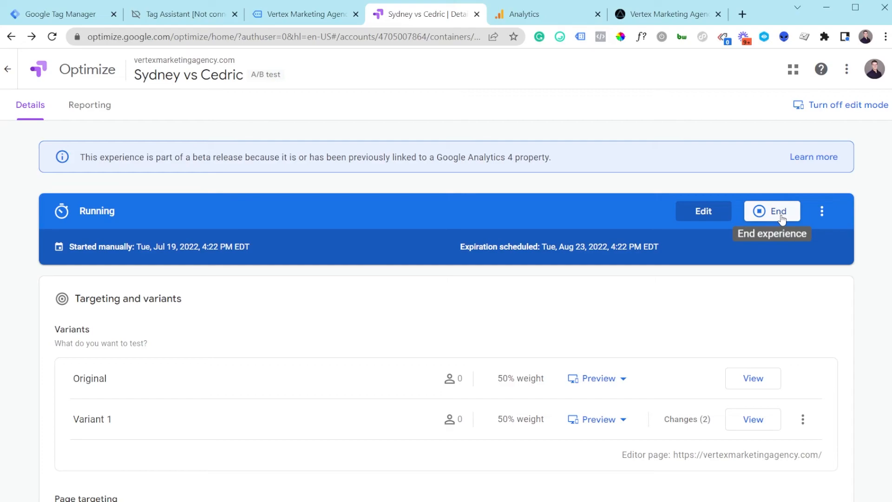
pyautogui.click(90, 107)
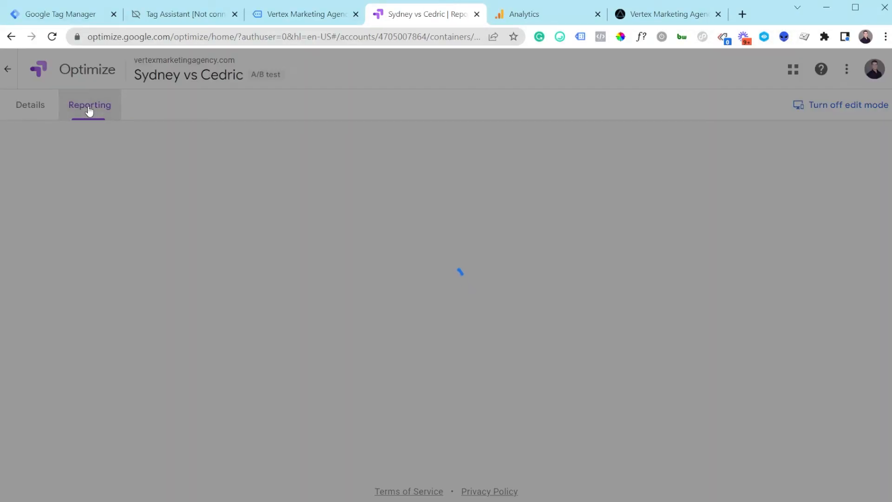